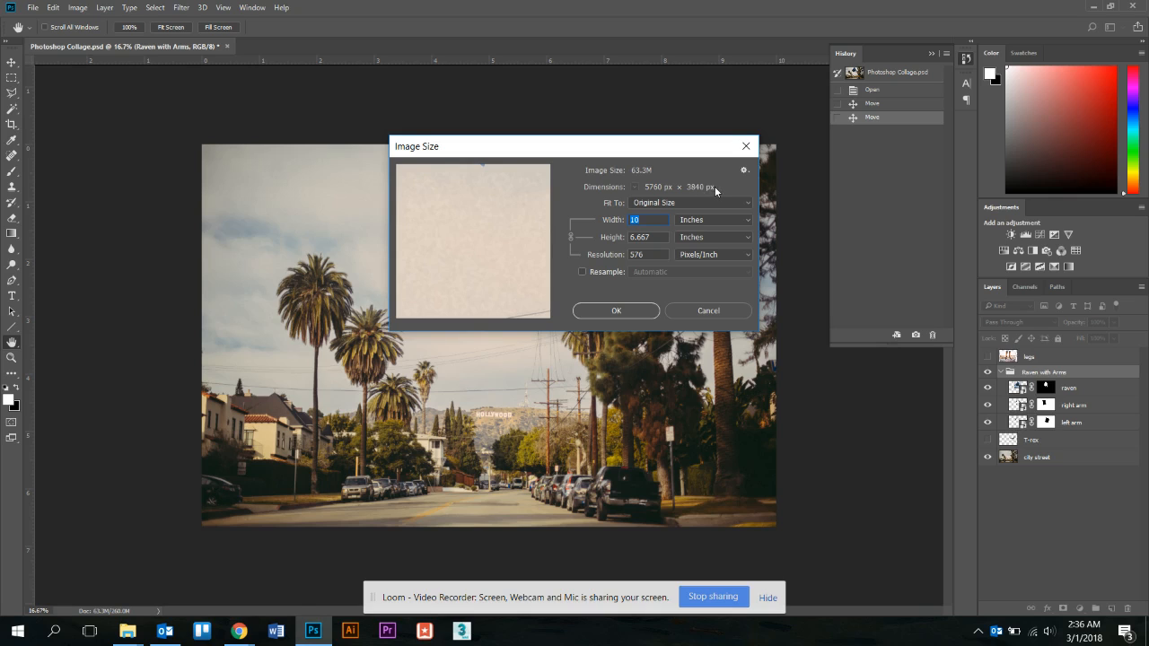
# Close and reopen the Image Size dialog from the Image menu.
pyautogui.click(616, 310)
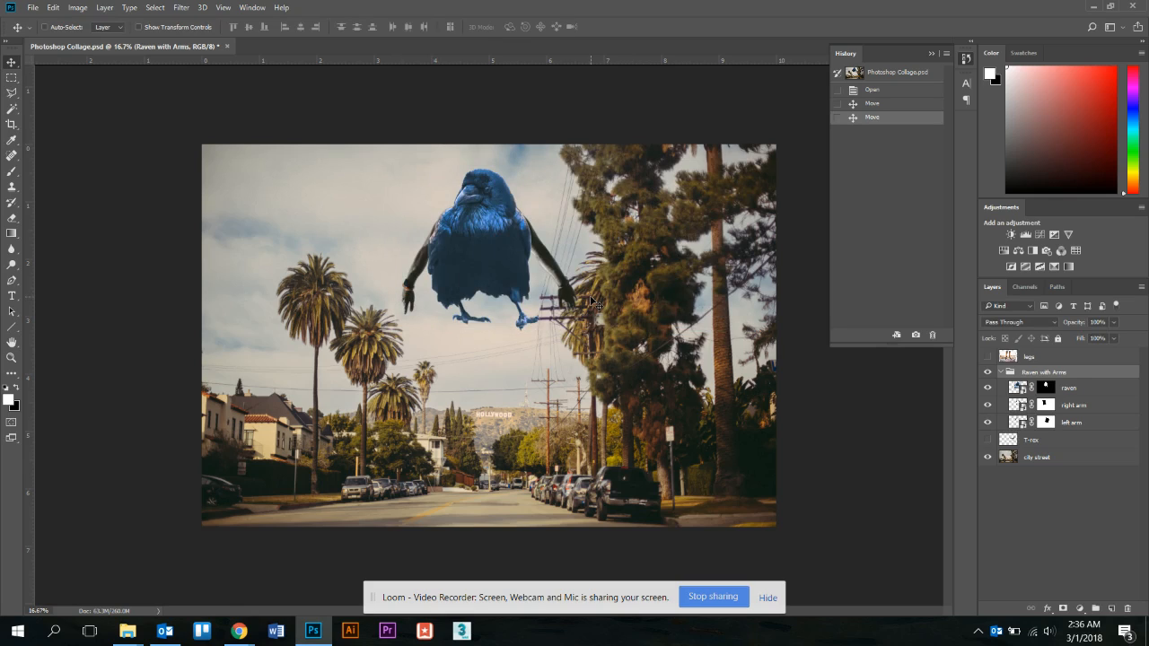
pyautogui.click(83, 9)
pyautogui.click(112, 115)
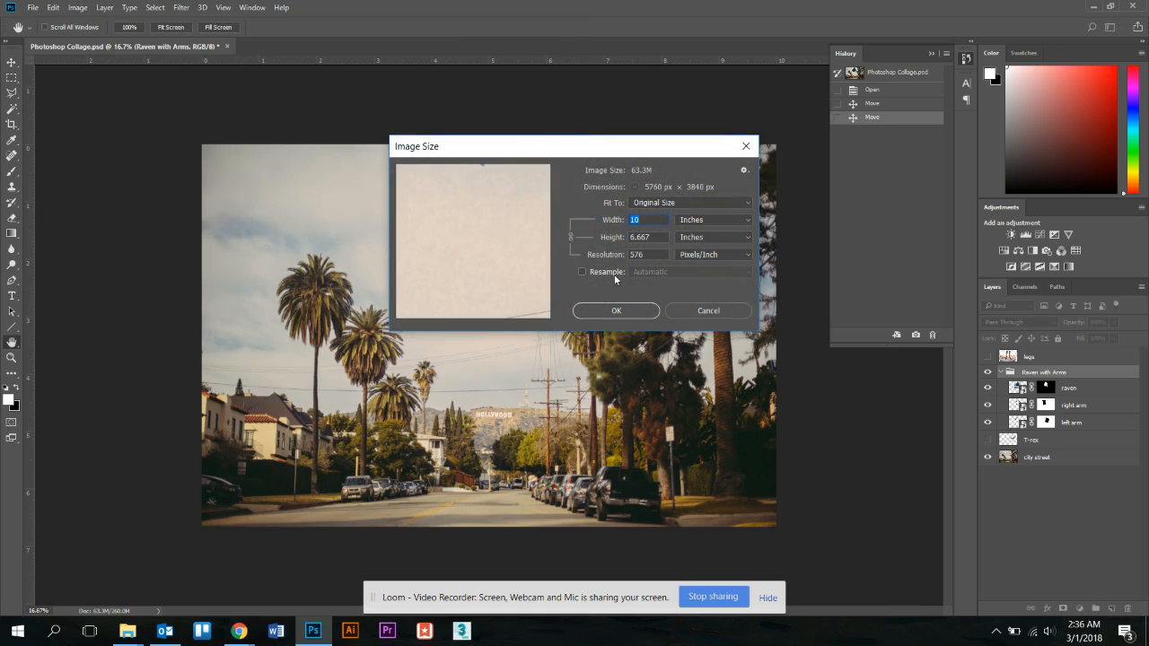
# Toggle Resample off and back on, and reset the width to 10 inches.
pyautogui.click(580, 271)
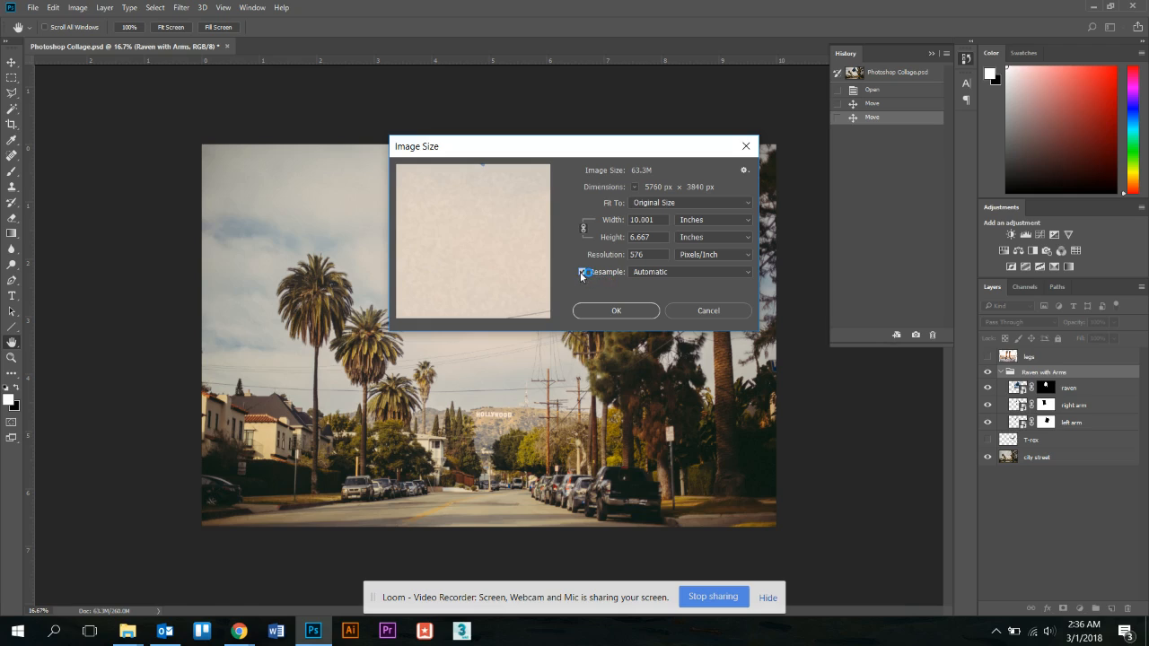
pyautogui.click(581, 272)
pyautogui.click(698, 223)
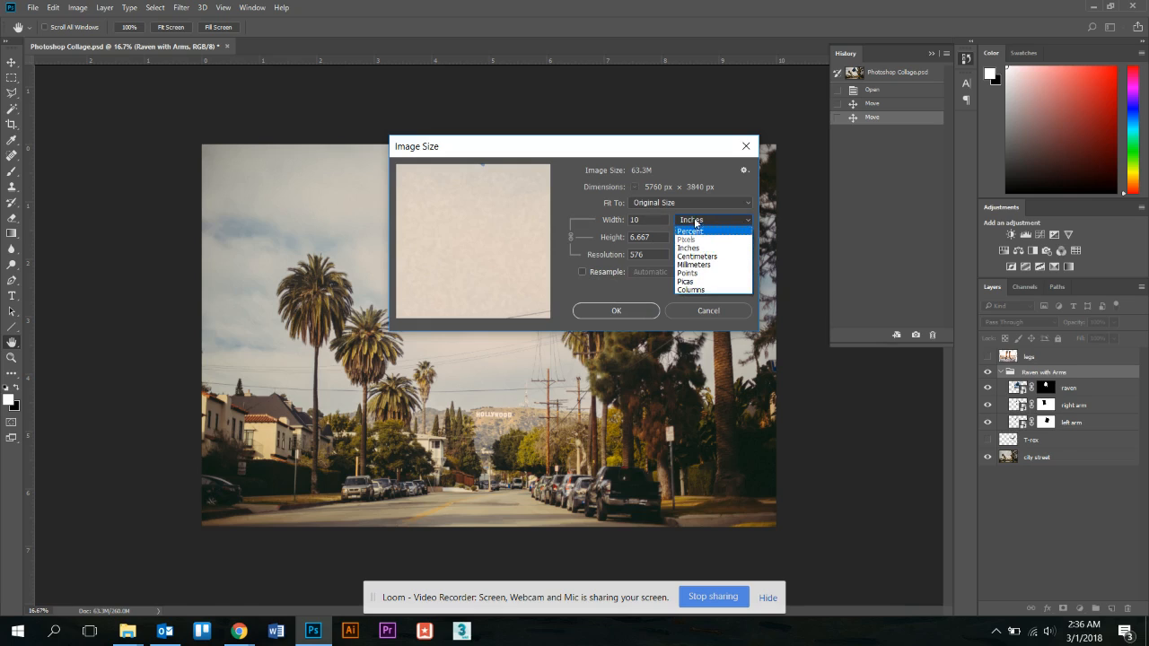
pyautogui.click(693, 196)
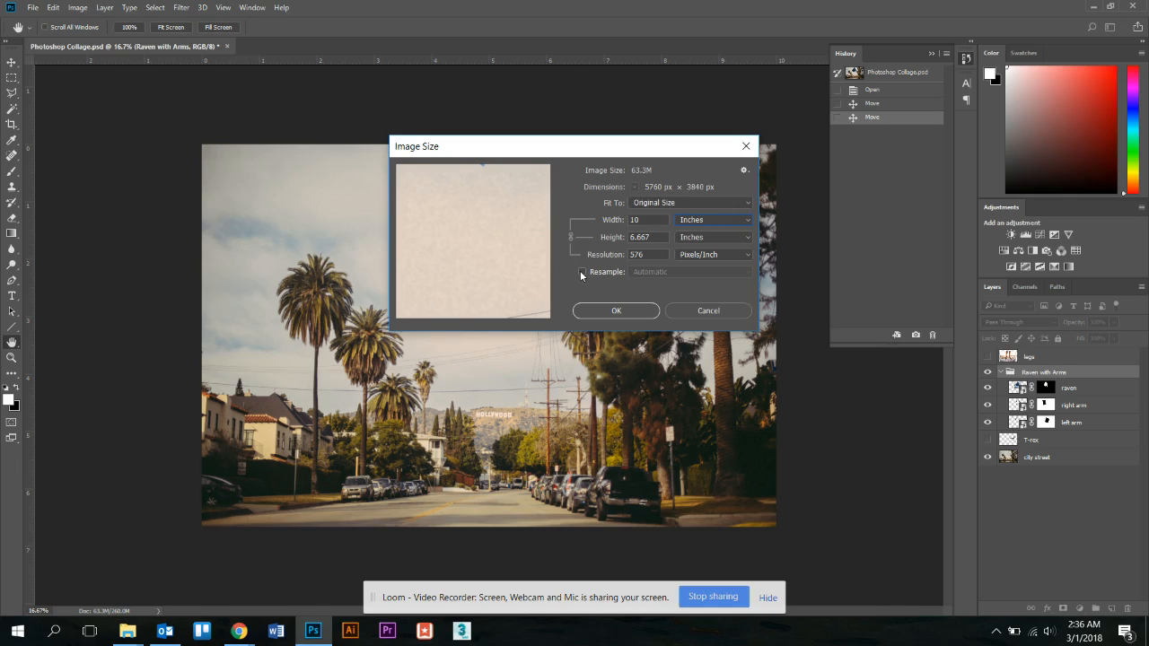
pyautogui.click(581, 271)
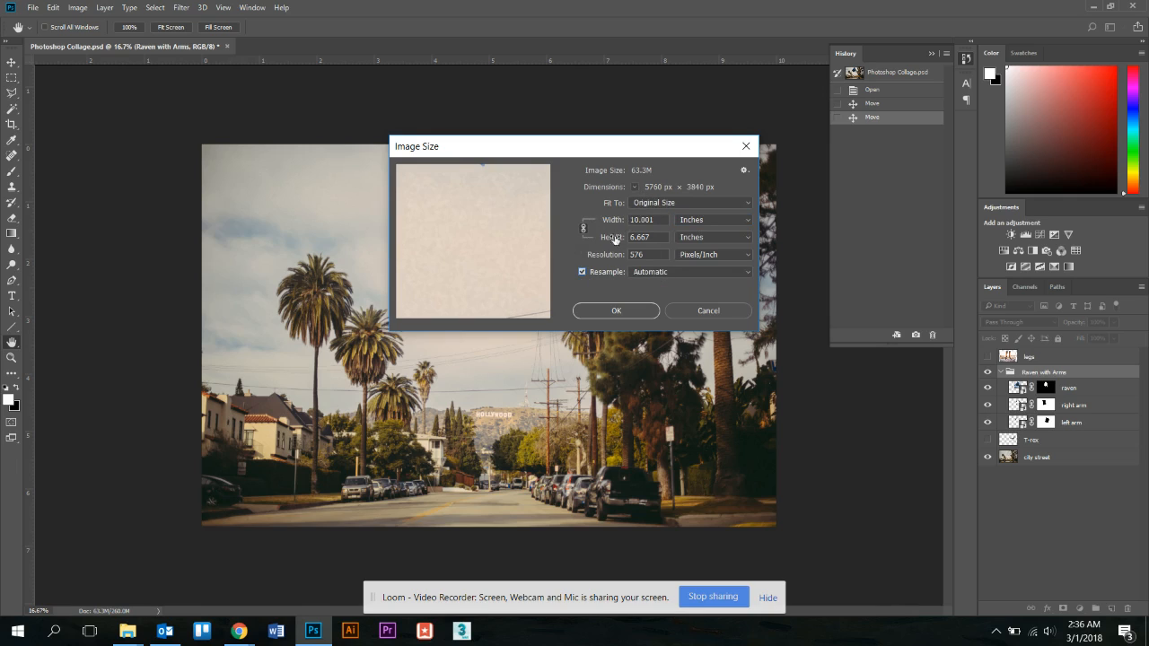
pyautogui.press('BackSpace')
pyautogui.press('BackSpace')
pyautogui.press('BackSpace')
pyautogui.press('BackSpace')
pyautogui.click(704, 221)
# Resample the collage to a 2400-pixel width (1600 tall) and fit it to the window.
pyautogui.click(696, 233)
pyautogui.doubleClick(650, 220)
pyautogui.write('24')
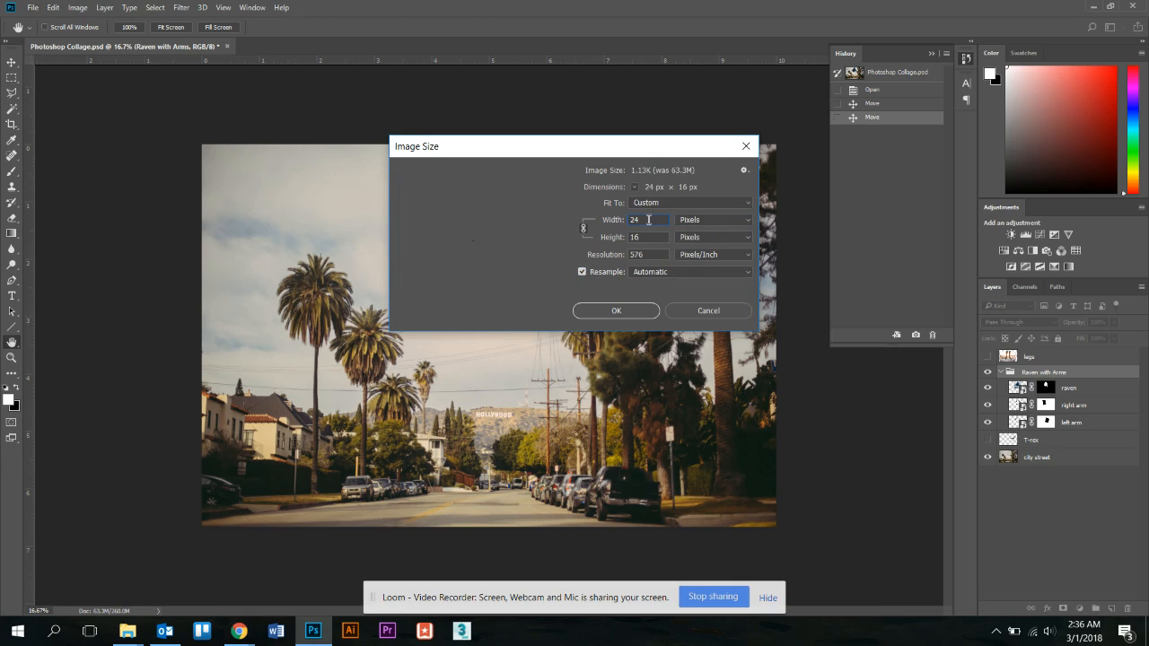
pyautogui.write('00')
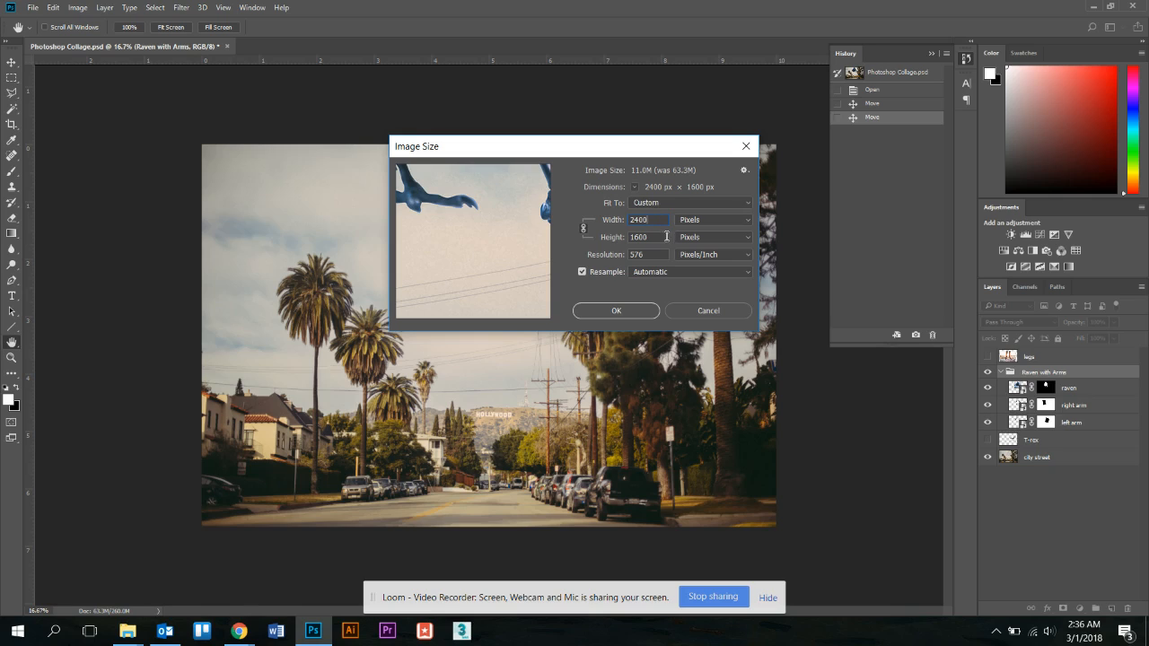
pyautogui.doubleClick(659, 237)
pyautogui.click(616, 311)
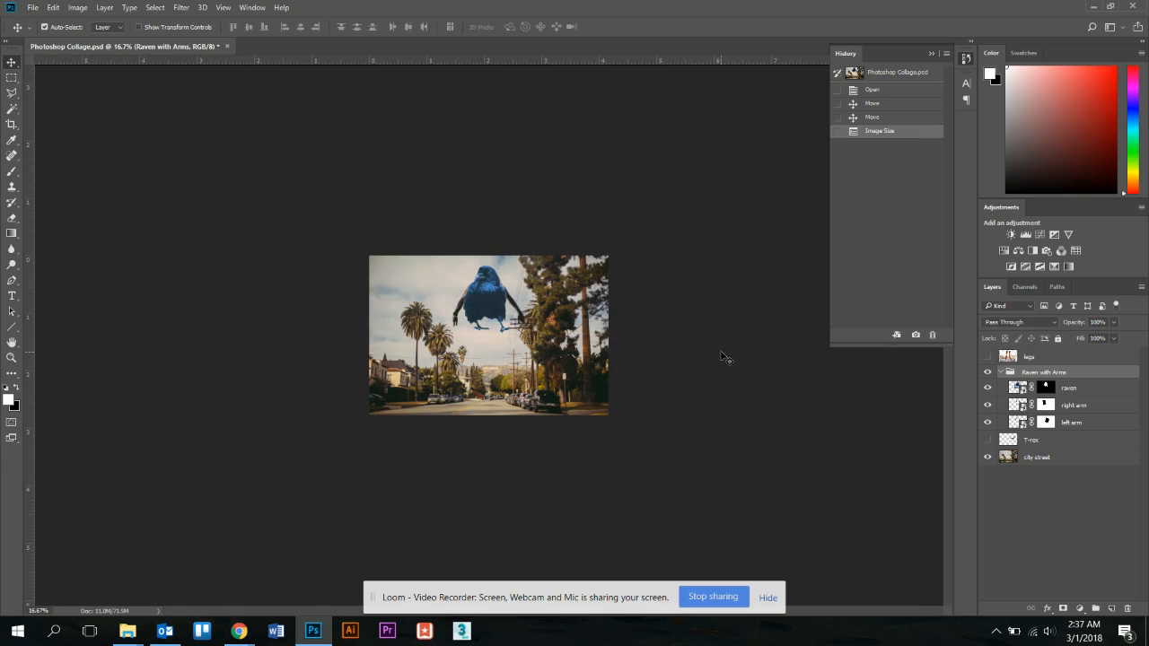
pyautogui.hotkey('ctrl', '0')
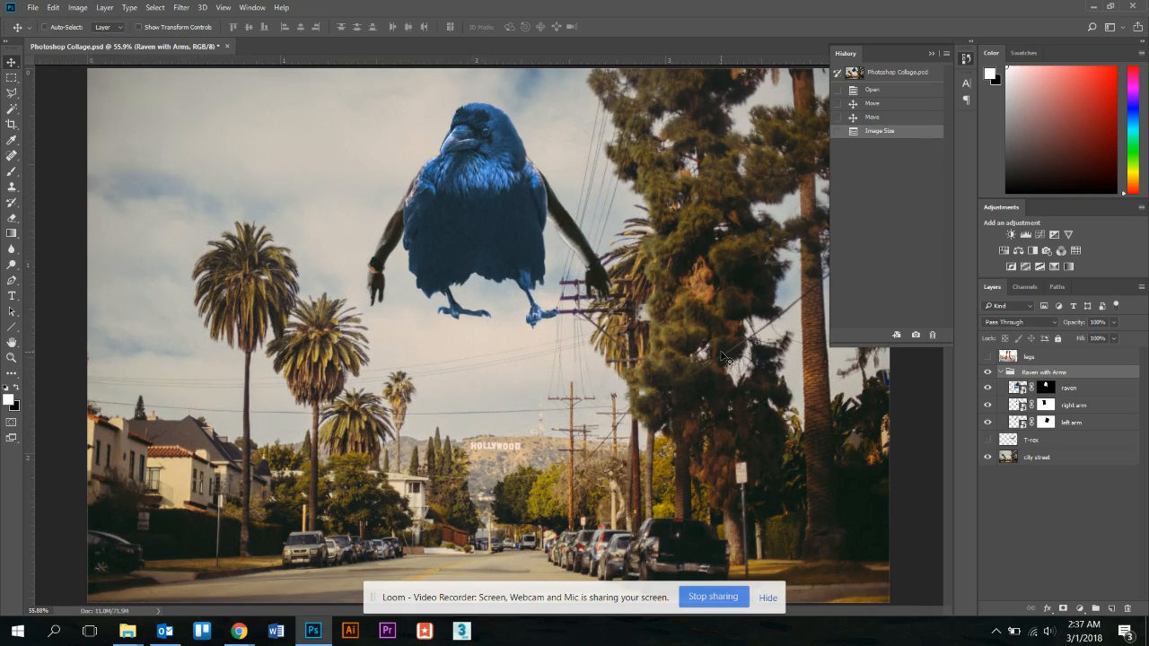
# Zoom out and compare the before- and after-resample states in the History panel.
pyautogui.hotkey('ctrl', '-')
pyautogui.hotkey('ctrl', '-')
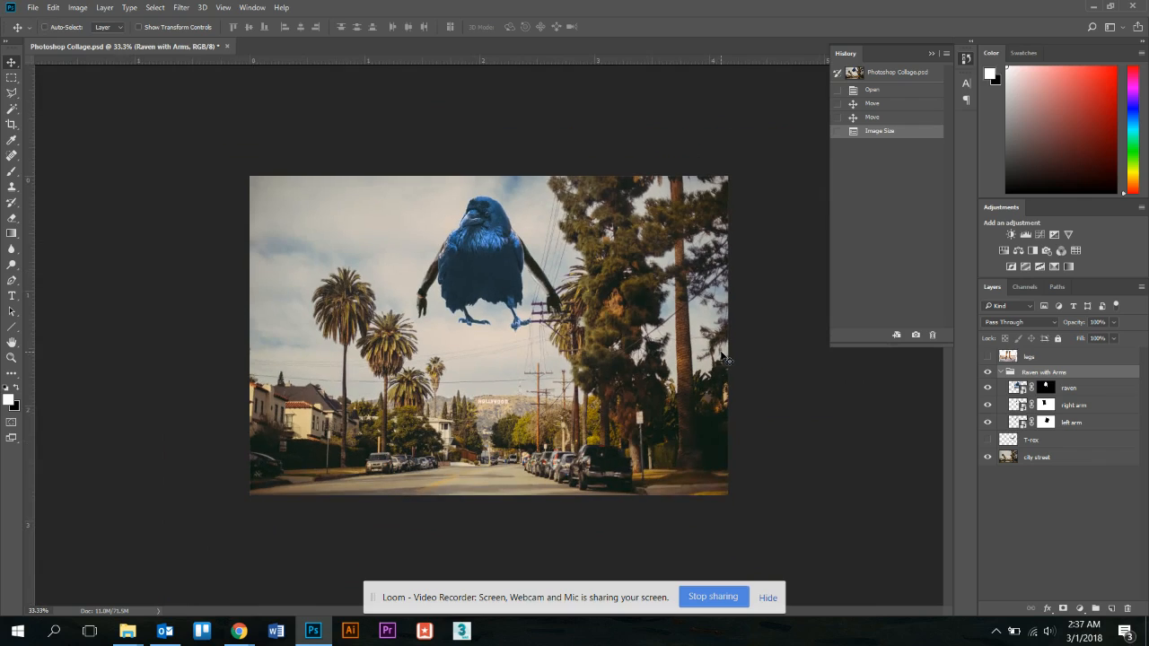
pyautogui.click(932, 53)
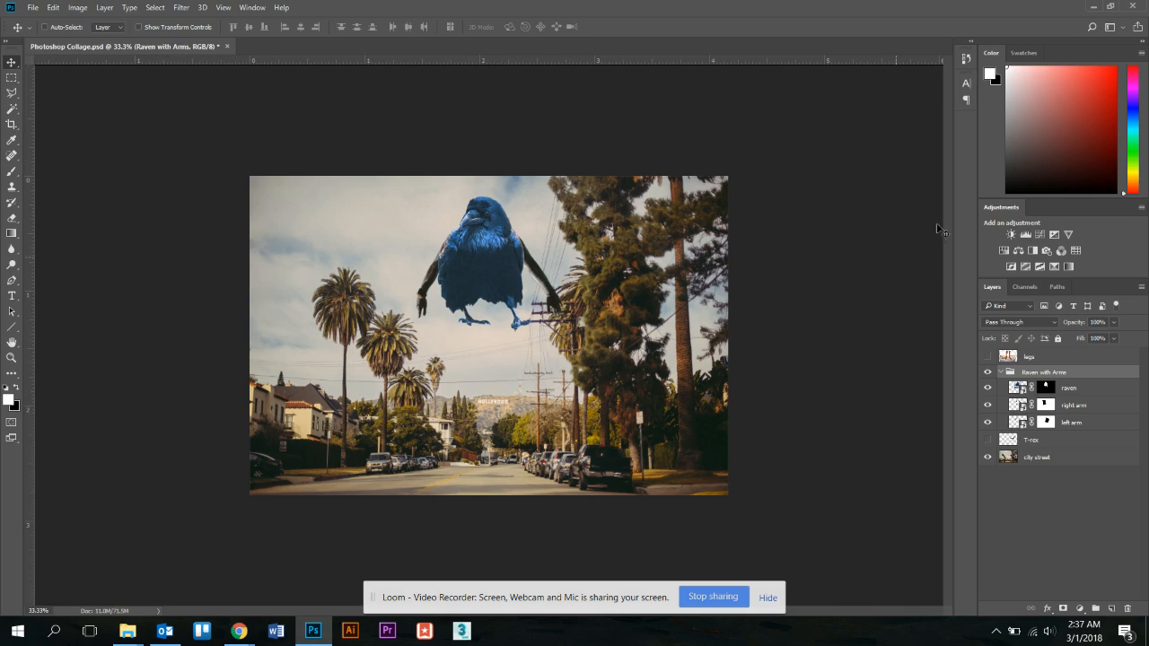
pyautogui.click(964, 58)
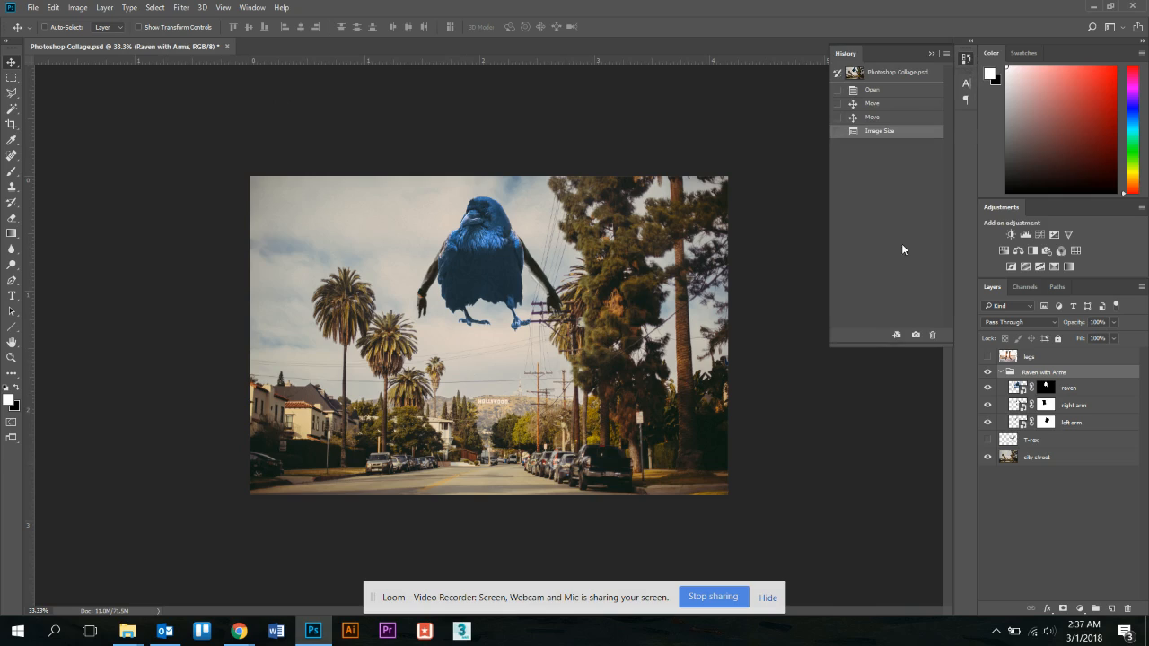
pyautogui.click(884, 117)
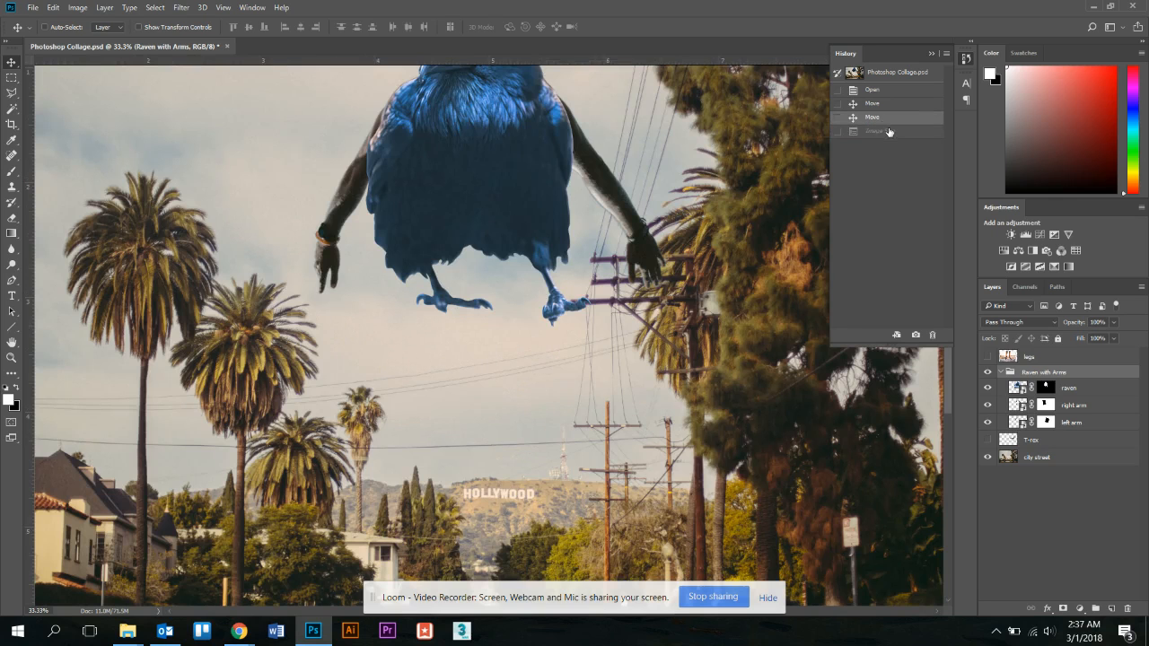
pyautogui.click(881, 131)
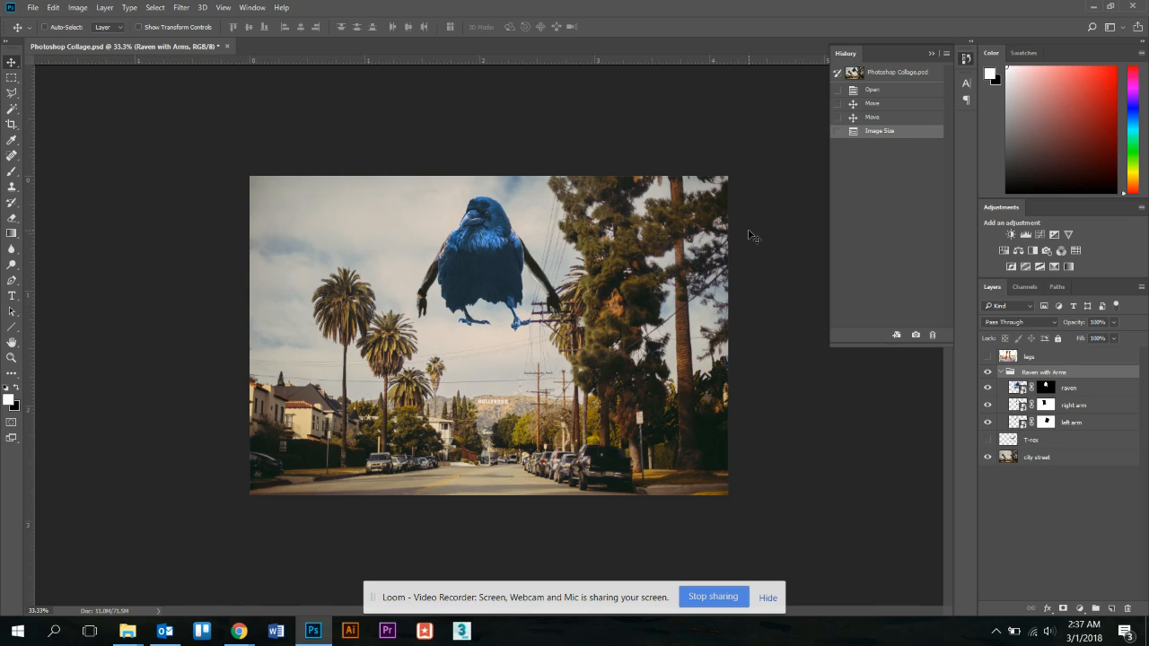
# Revert to the History state before the Image Size resample and view the whole image.
pyautogui.click(885, 119)
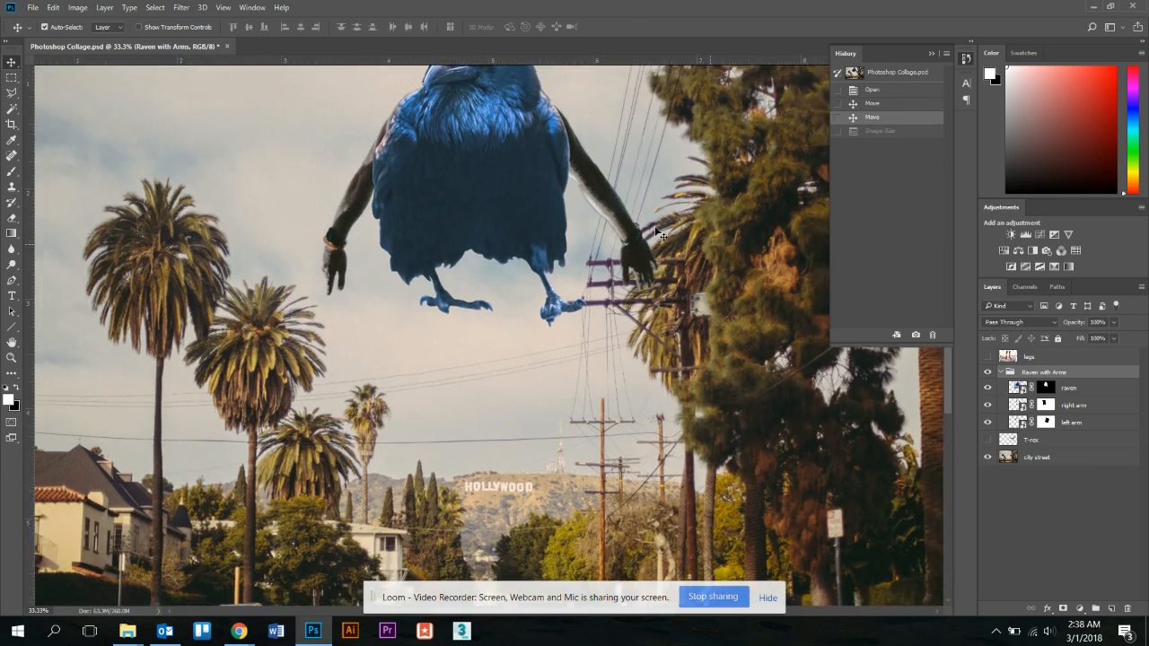
pyautogui.hotkey('ctrl', '0')
pyautogui.hotkey('ctrl', '-')
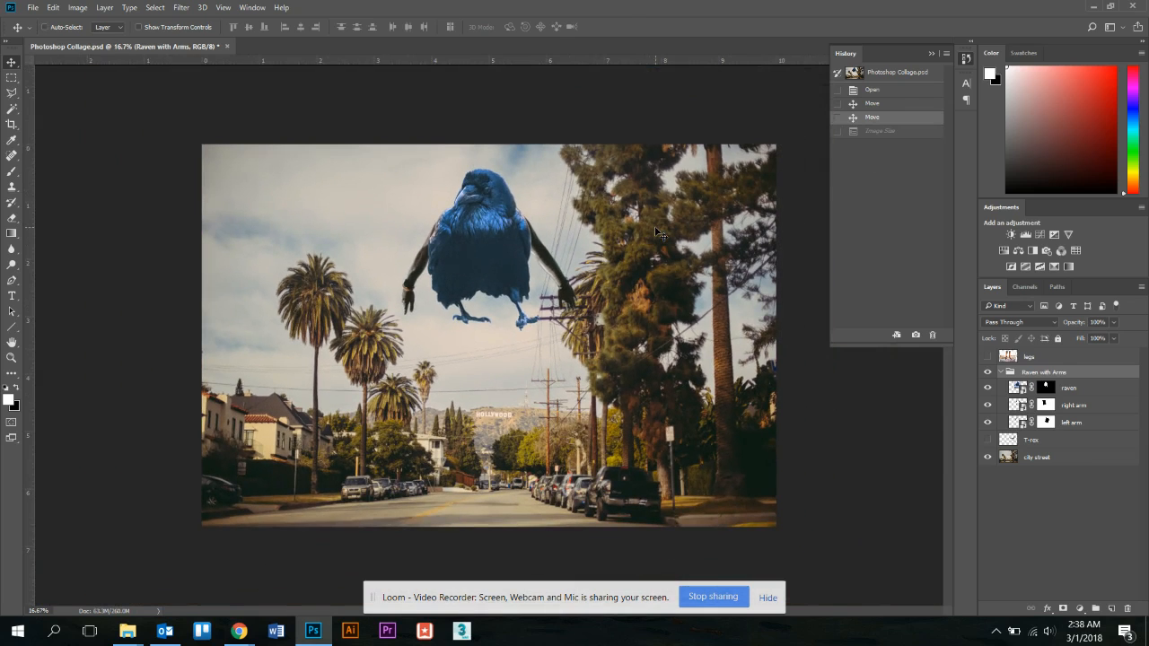
pyautogui.click(78, 7)
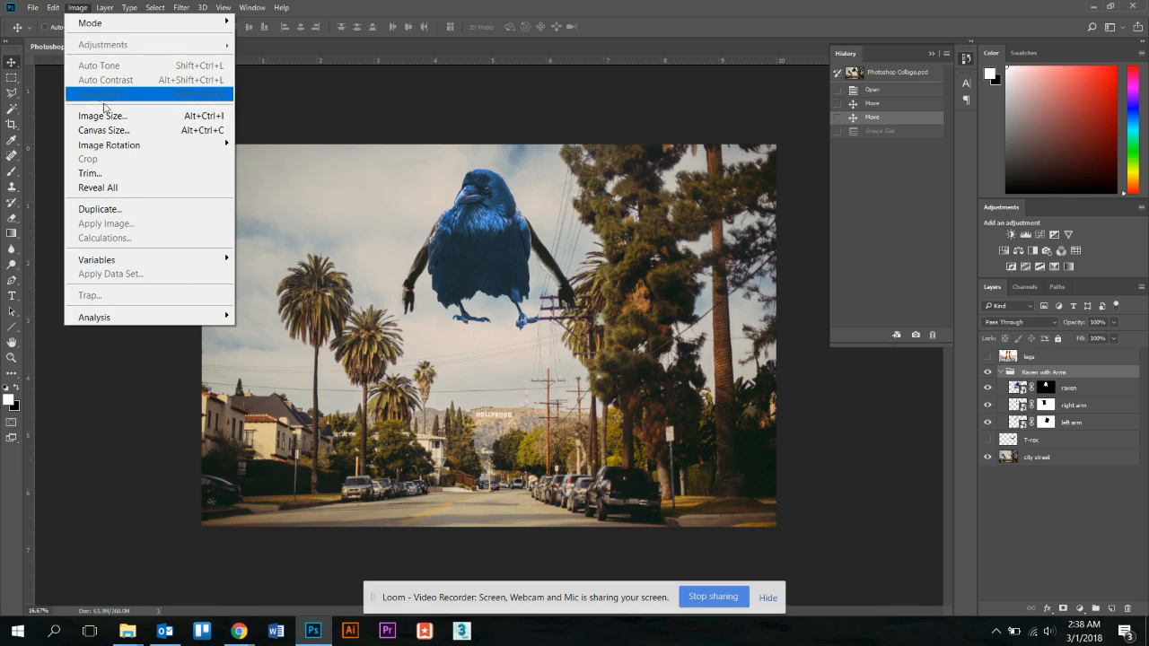
# Trim the canvas to 4800 pixels wide, accepting the clipping warning.
pyautogui.click(108, 130)
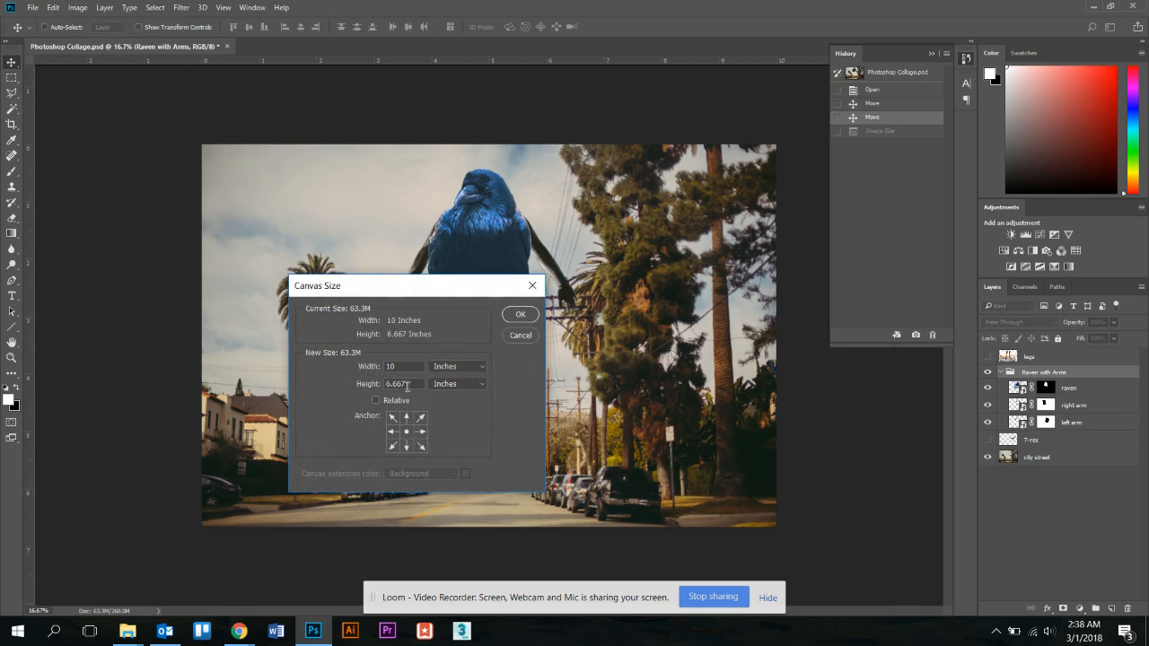
pyautogui.click(453, 368)
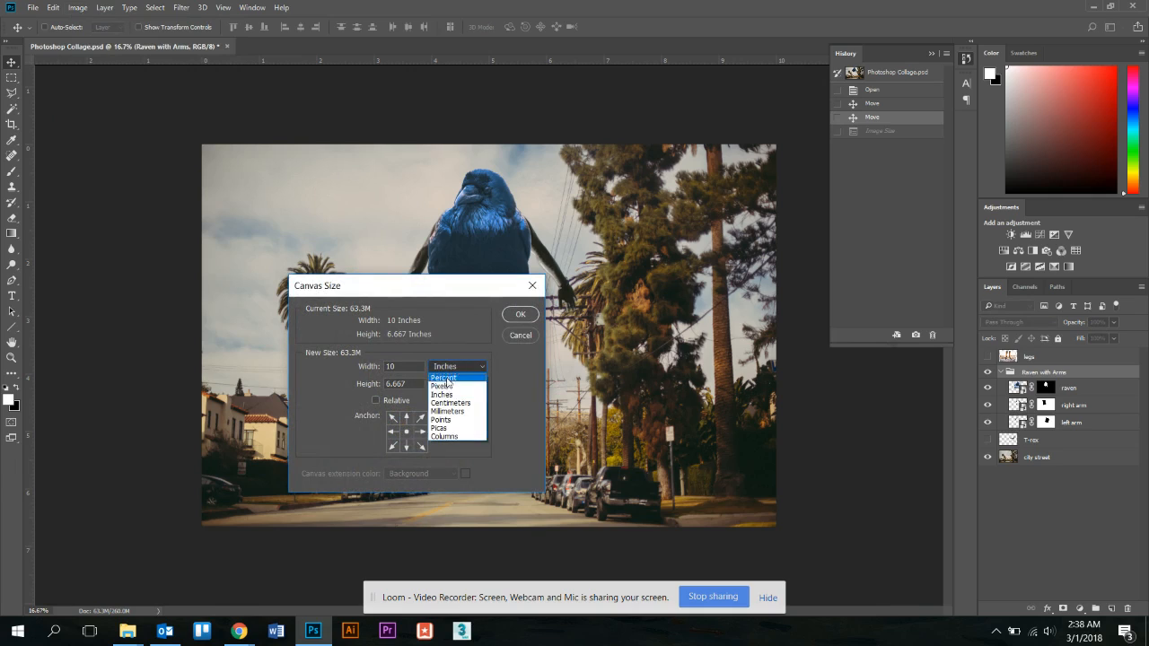
pyautogui.click(446, 375)
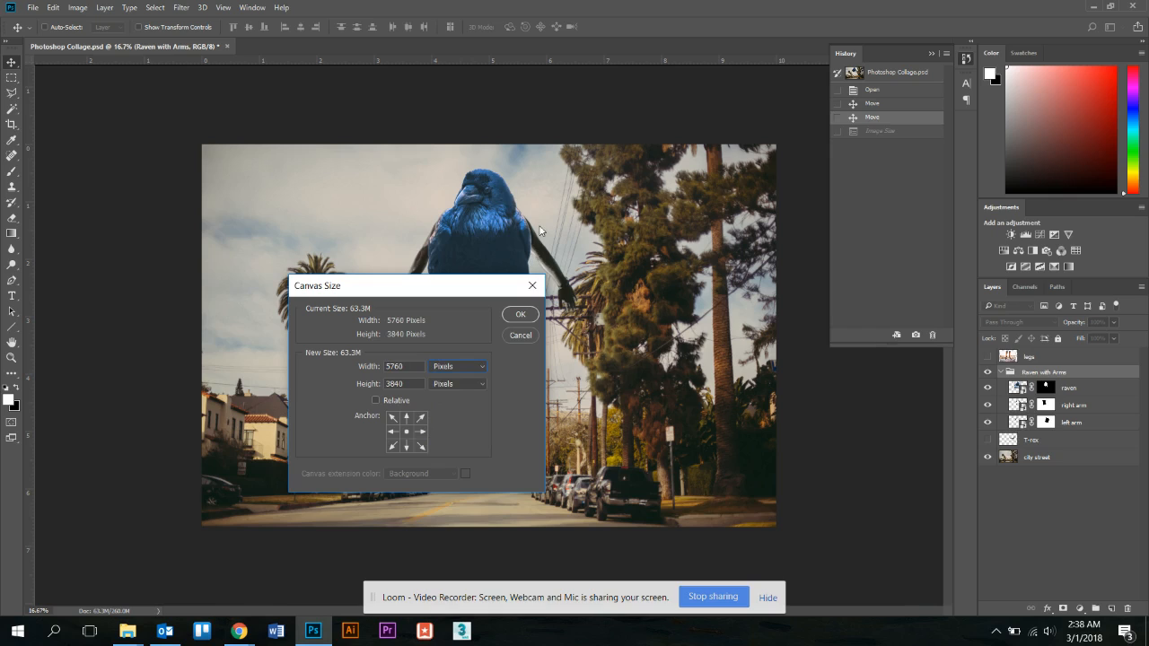
pyautogui.moveTo(479, 287); pyautogui.dragTo(300, 236)
pyautogui.click(278, 316)
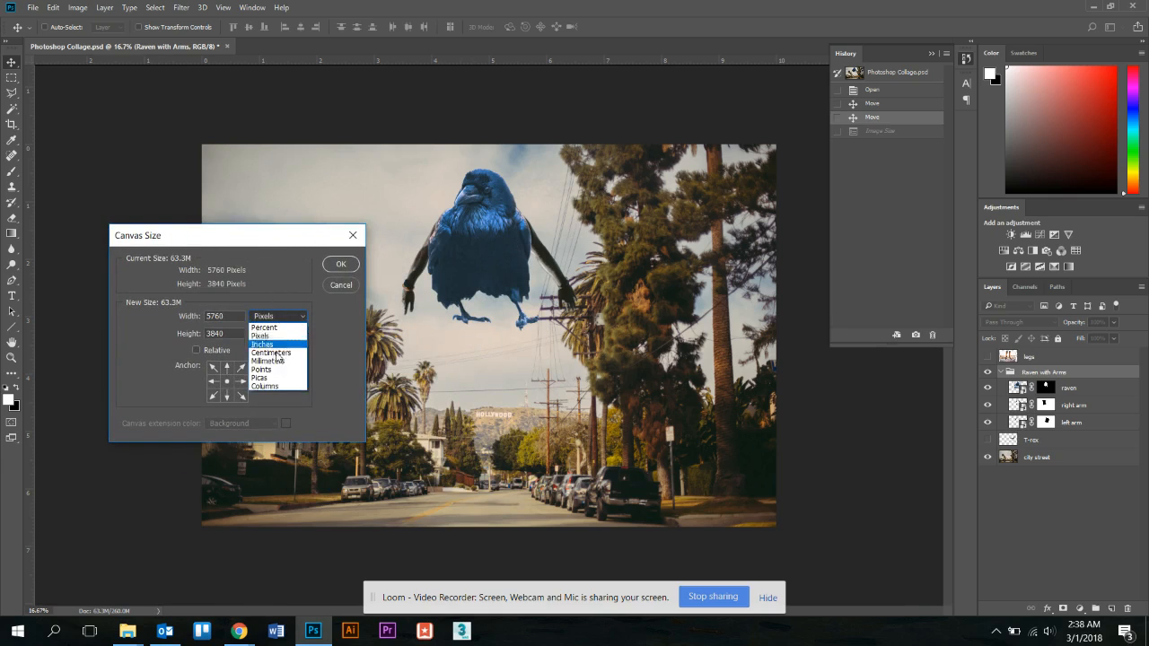
pyautogui.click(282, 336)
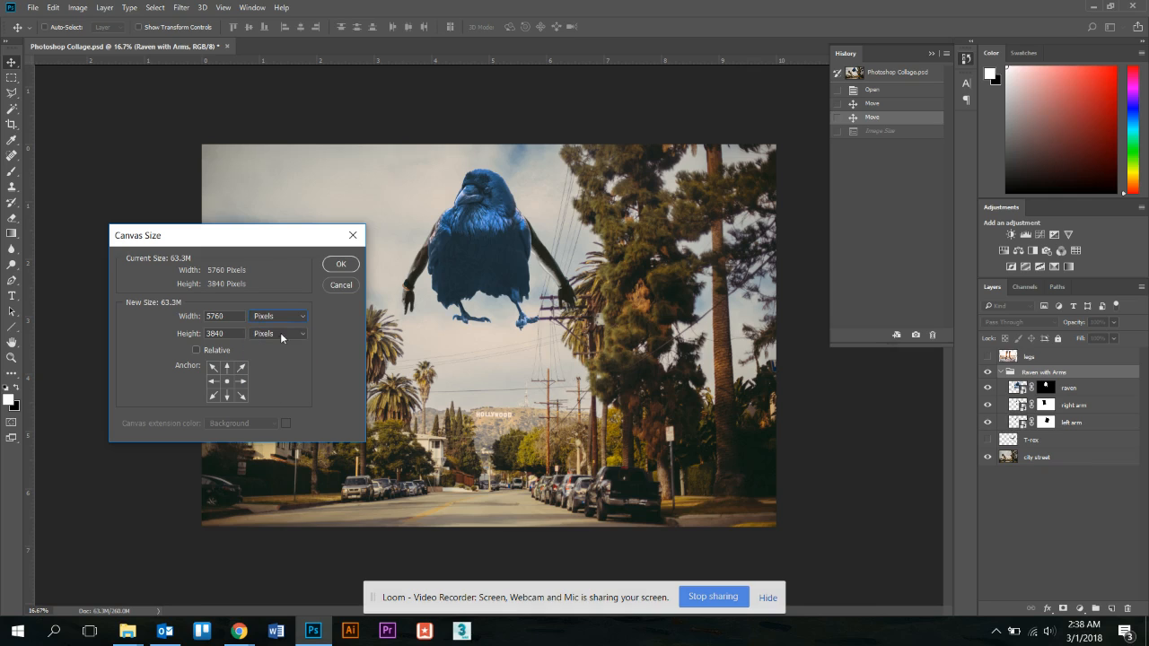
pyautogui.doubleClick(215, 316)
pyautogui.write('4')
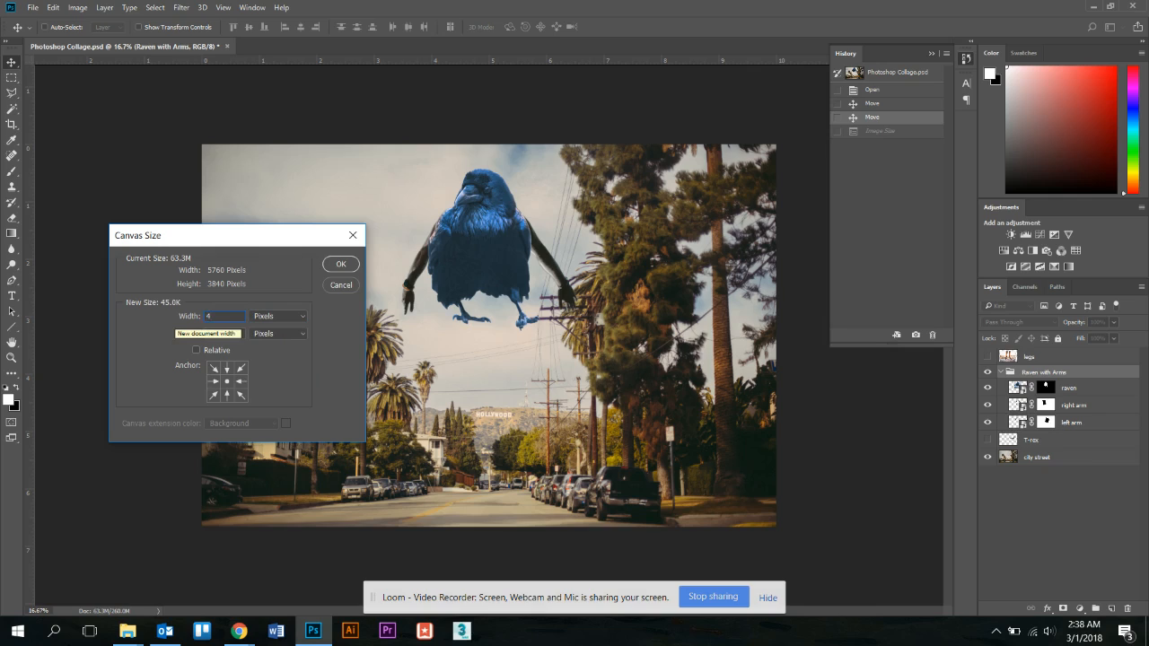
pyautogui.write('800')
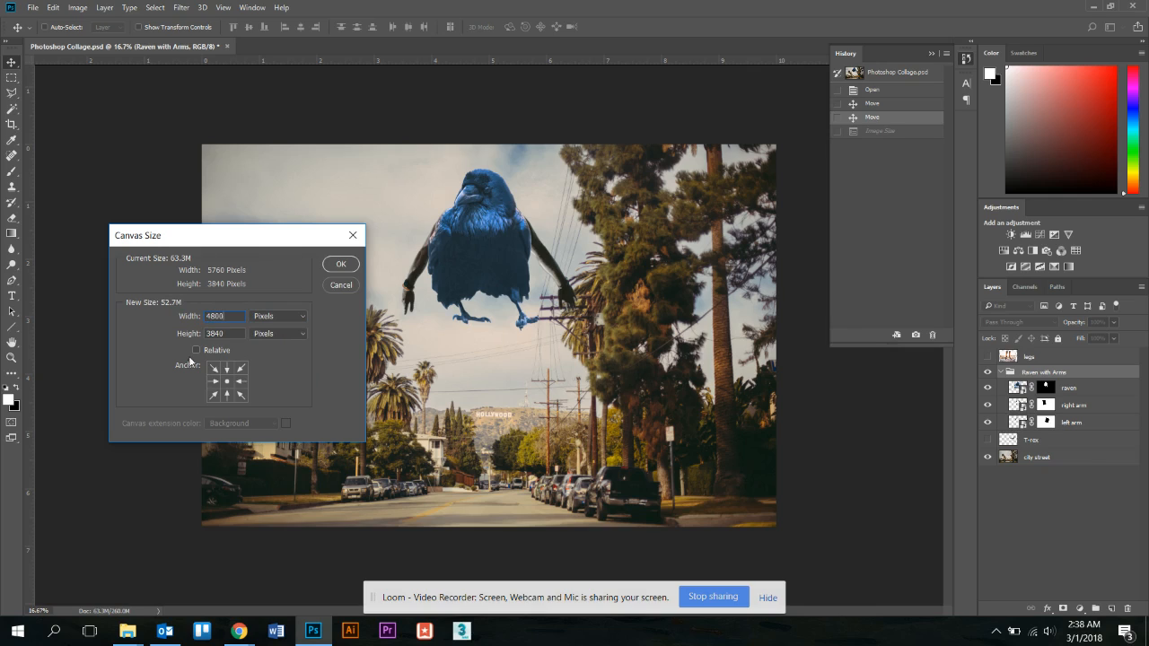
pyautogui.click(339, 265)
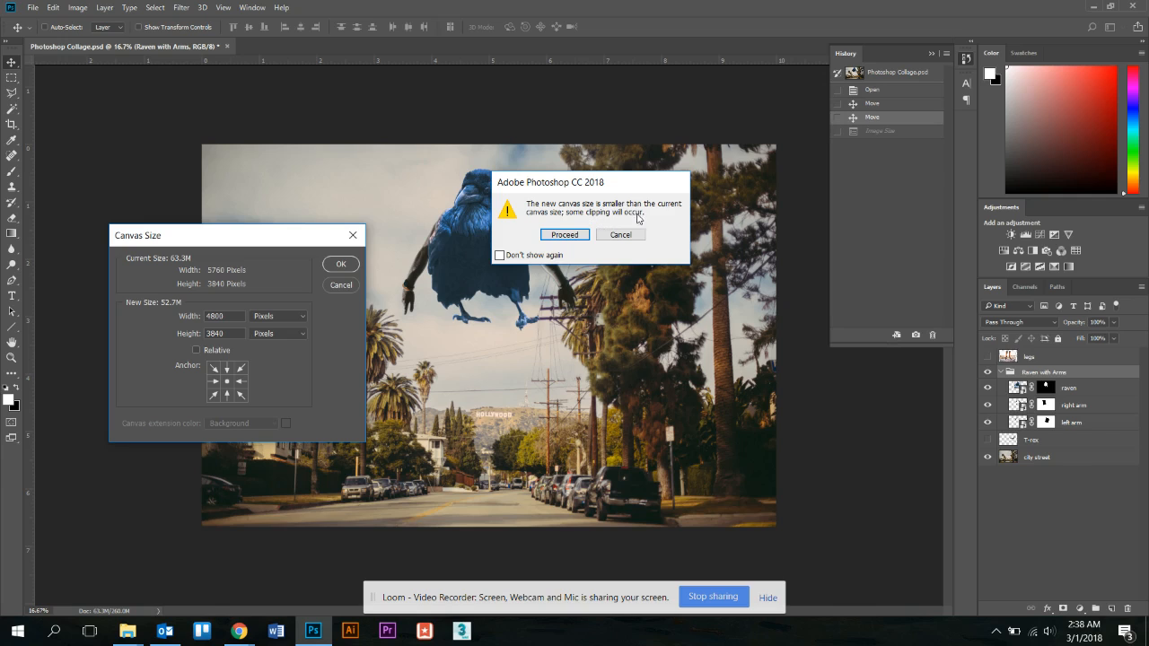
pyautogui.click(565, 235)
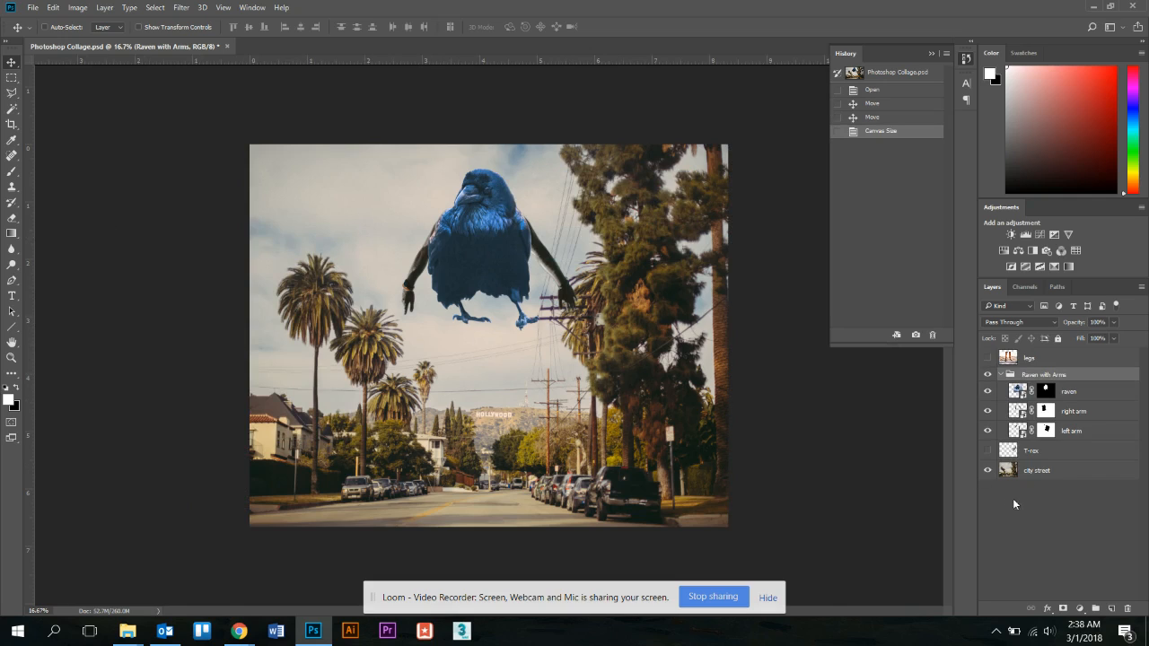
# Shift the city street layer left, then revert History to before the canvas trim.
pyautogui.click(1014, 470)
pyautogui.moveTo(493, 357); pyautogui.dragTo(451, 358)
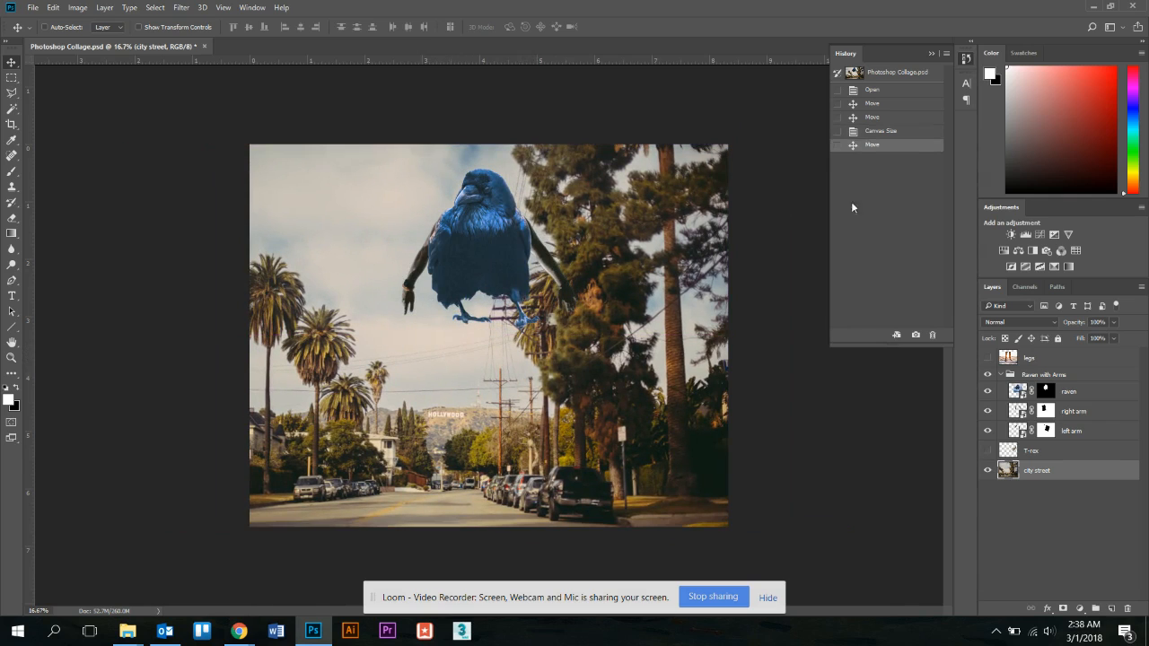
pyautogui.click(871, 131)
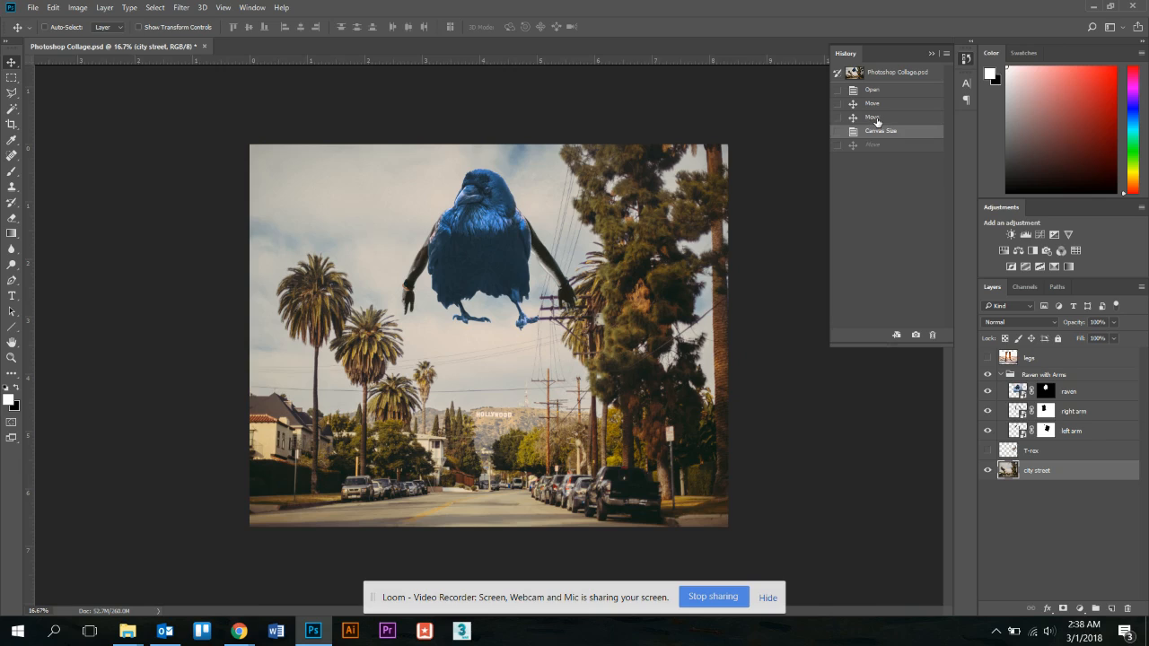
pyautogui.click(873, 117)
pyautogui.click(77, 8)
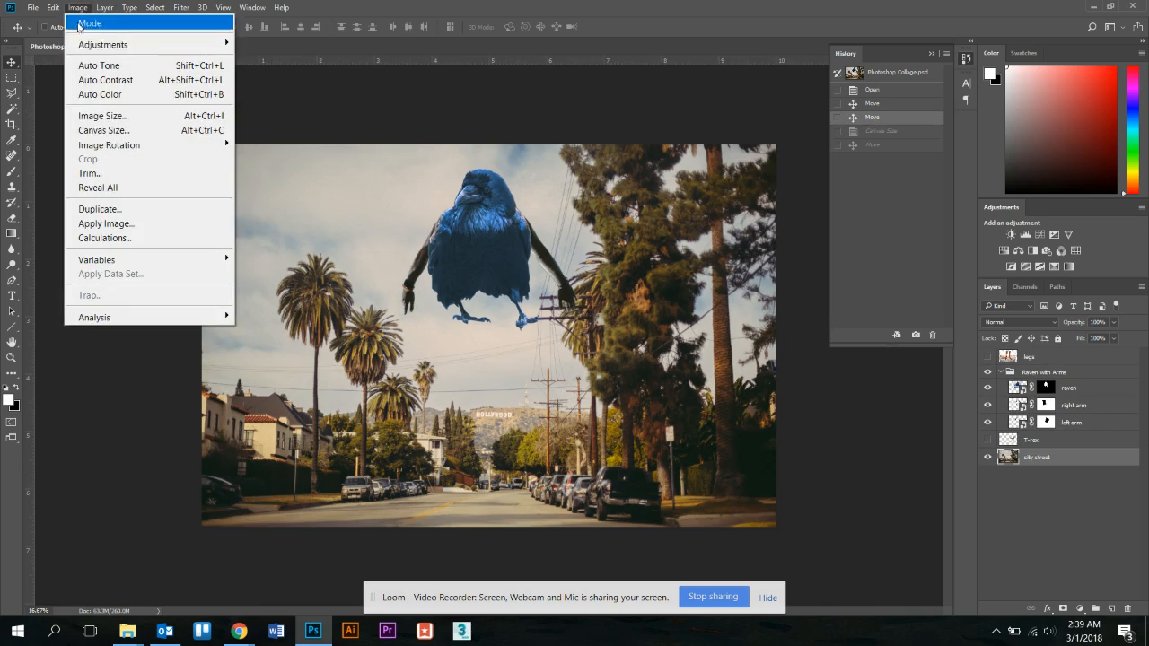
# Crop the canvas to 2000 pixels tall, accepting the clipping warning.
pyautogui.click(85, 137)
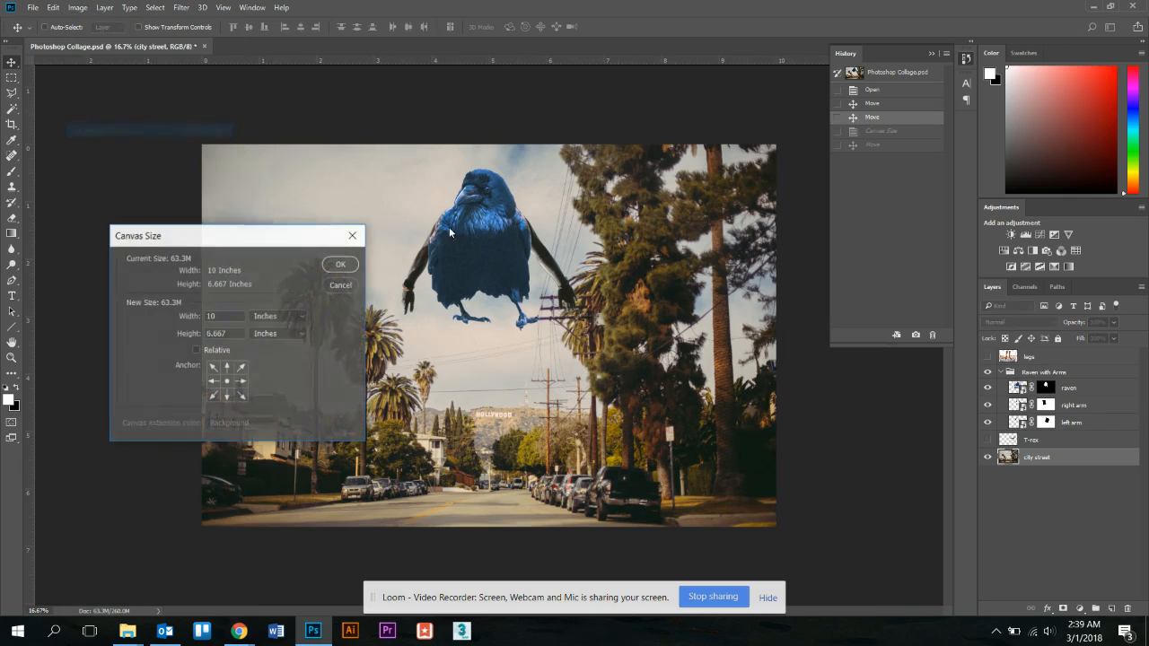
pyautogui.click(266, 335)
pyautogui.click(266, 356)
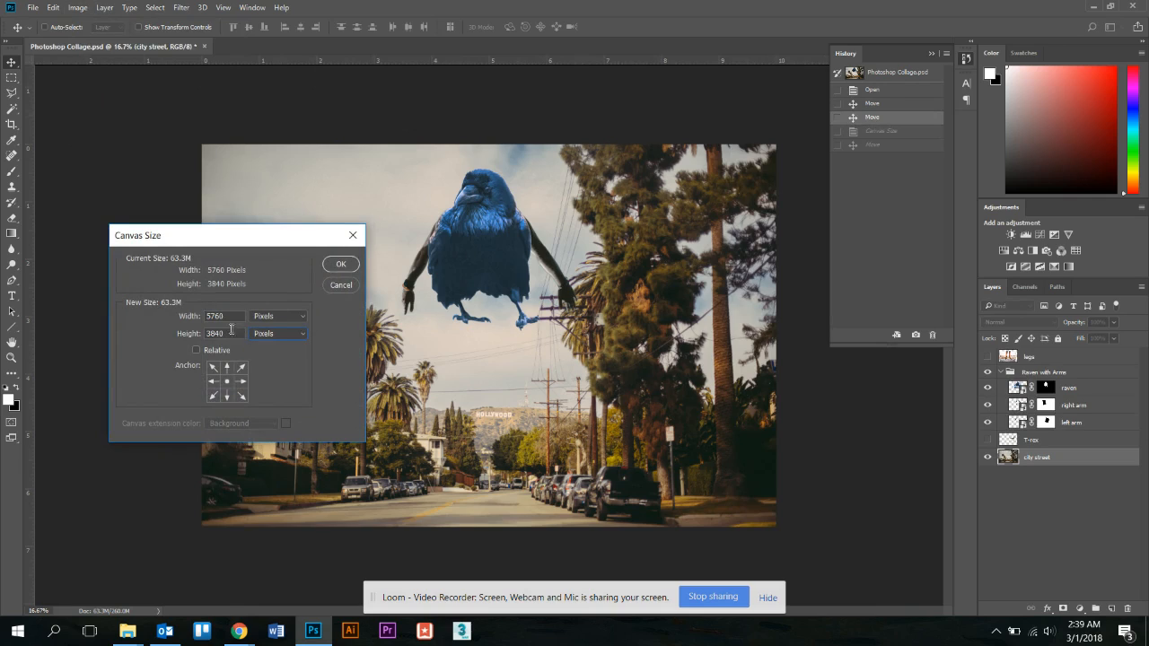
pyautogui.click(194, 330)
pyautogui.write('2000')
pyautogui.click(349, 268)
pyautogui.click(543, 236)
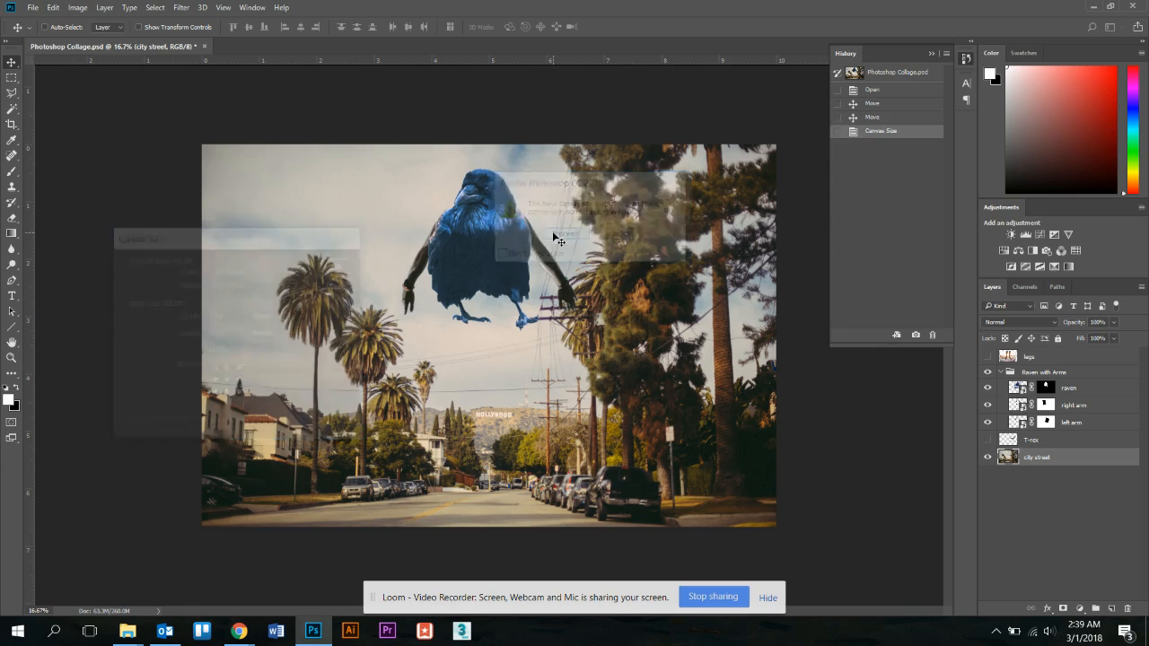
# Drag the Raven with Arms group to the lower left of the strip.
pyautogui.click(1043, 368)
pyautogui.moveTo(481, 268); pyautogui.dragTo(323, 368)
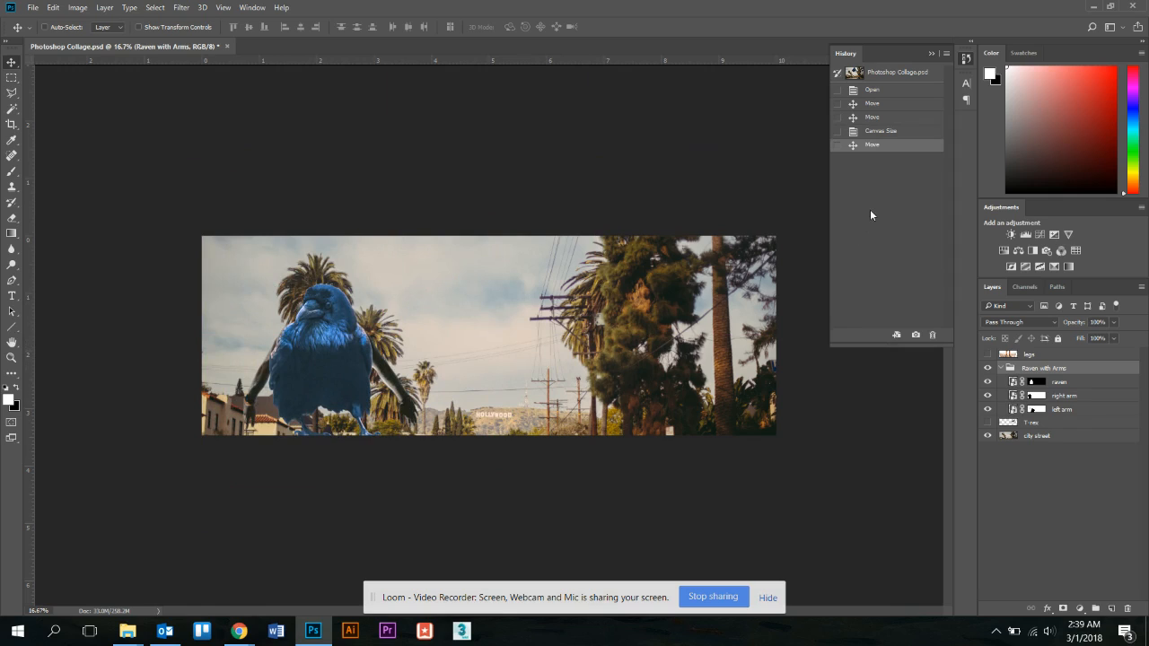
pyautogui.click(1040, 436)
# Nudge the street photo into line and check Image Size without changing anything.
pyautogui.moveTo(656, 255); pyautogui.dragTo(659, 227)
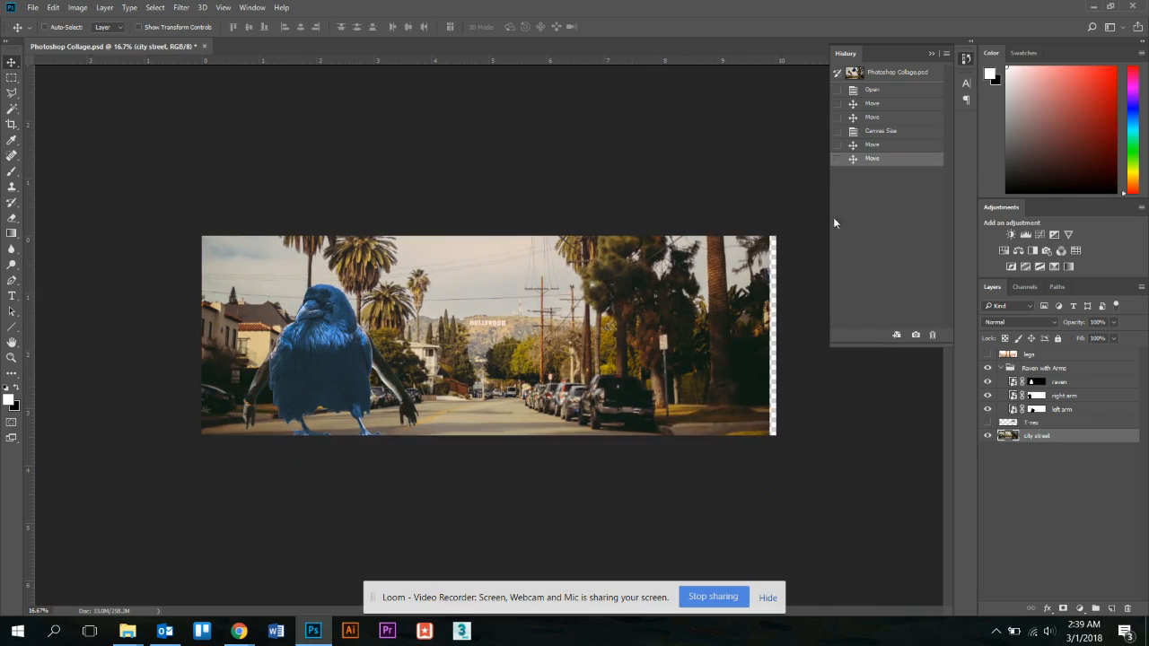
pyautogui.moveTo(692, 316)
pyautogui.mouseDown()
pyautogui.moveTo(714, 321)
pyautogui.moveTo(687, 329)
pyautogui.mouseUp()
pyautogui.click(154, 8)
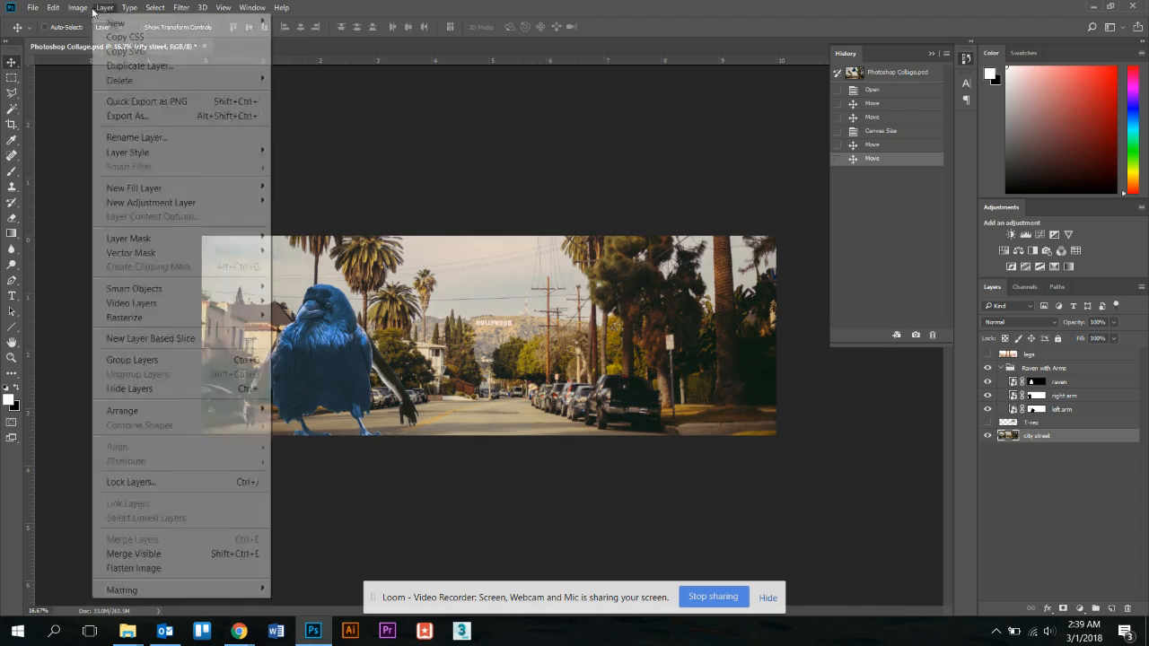
pyautogui.click(119, 117)
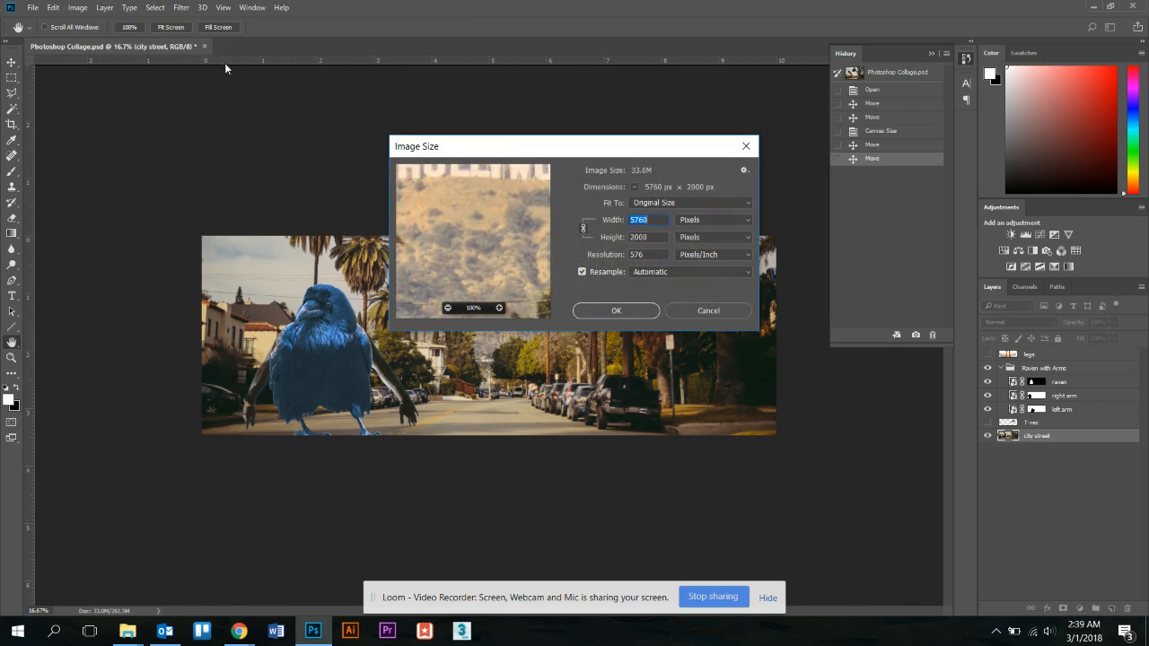
pyautogui.click(707, 315)
# Enlarge the canvas to 3800 pixels tall, drag the street photo down, then step back once.
pyautogui.click(77, 8)
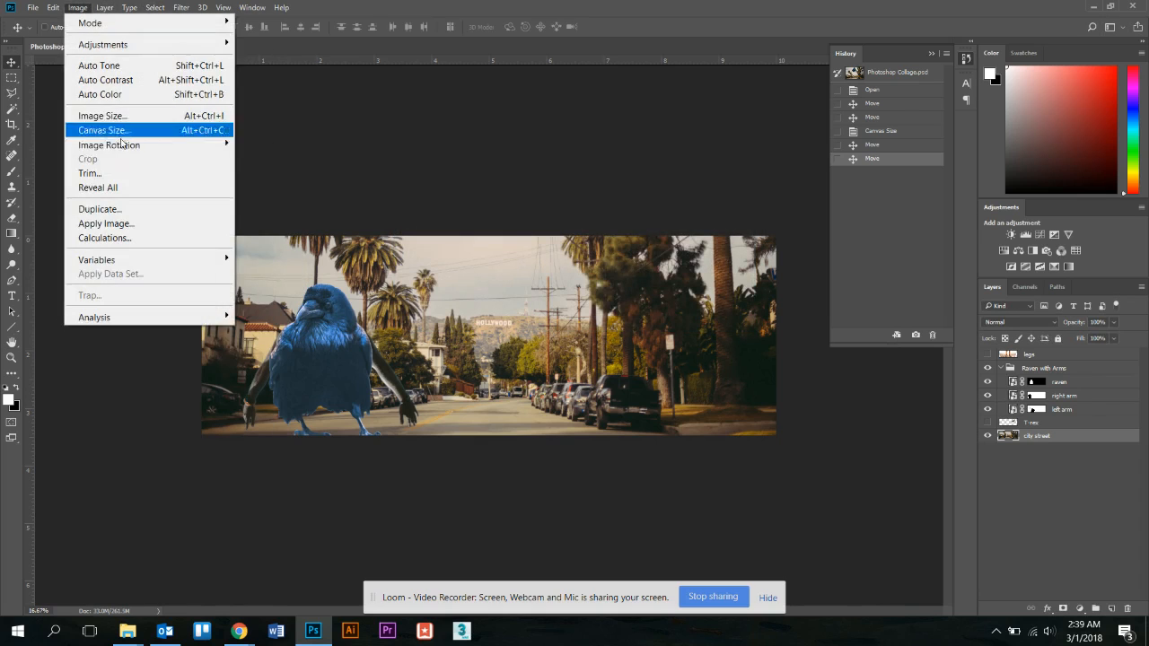
pyautogui.click(126, 131)
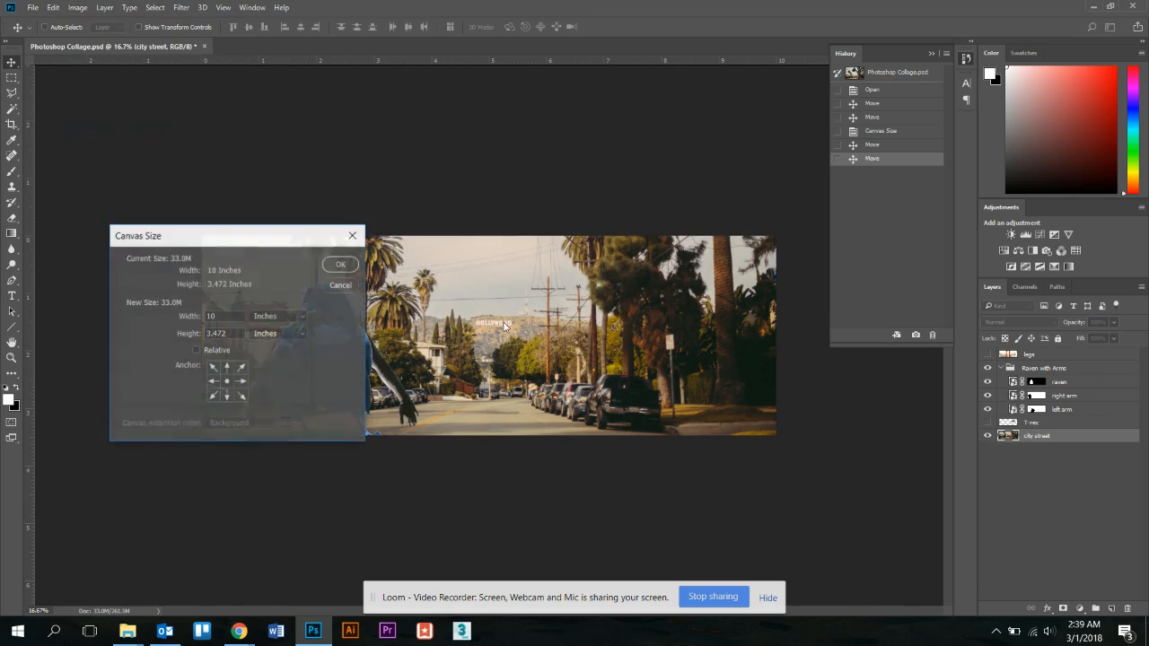
pyautogui.click(255, 330)
pyautogui.click(252, 344)
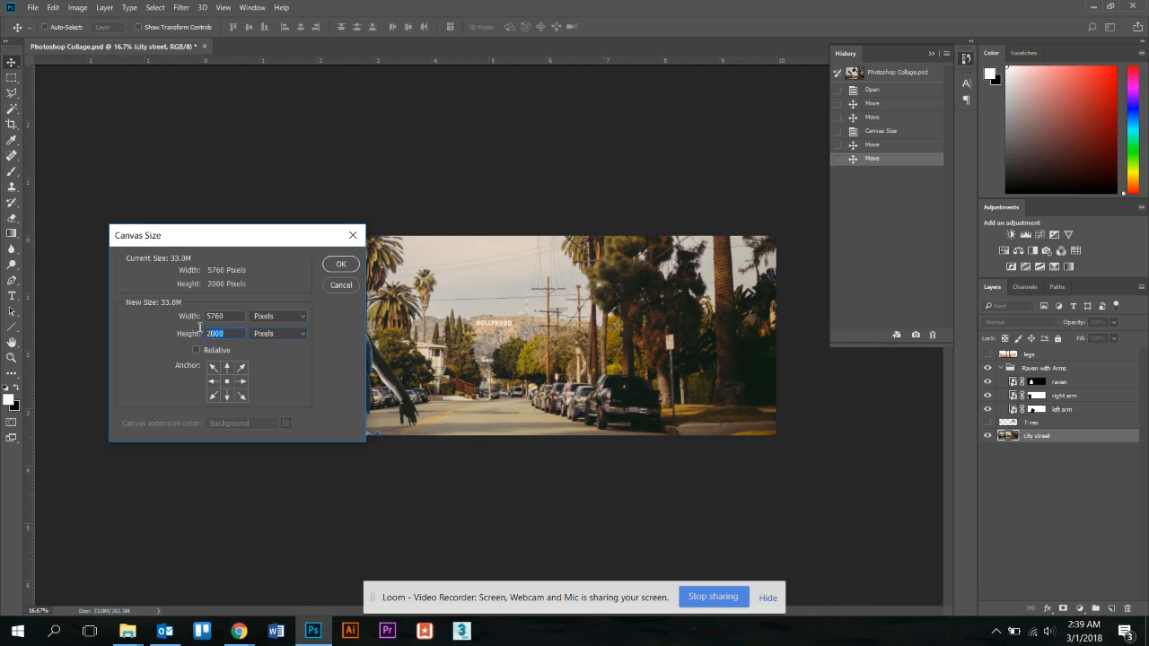
pyautogui.write('3800')
pyautogui.click(341, 265)
pyautogui.moveTo(634, 319); pyautogui.dragTo(631, 415)
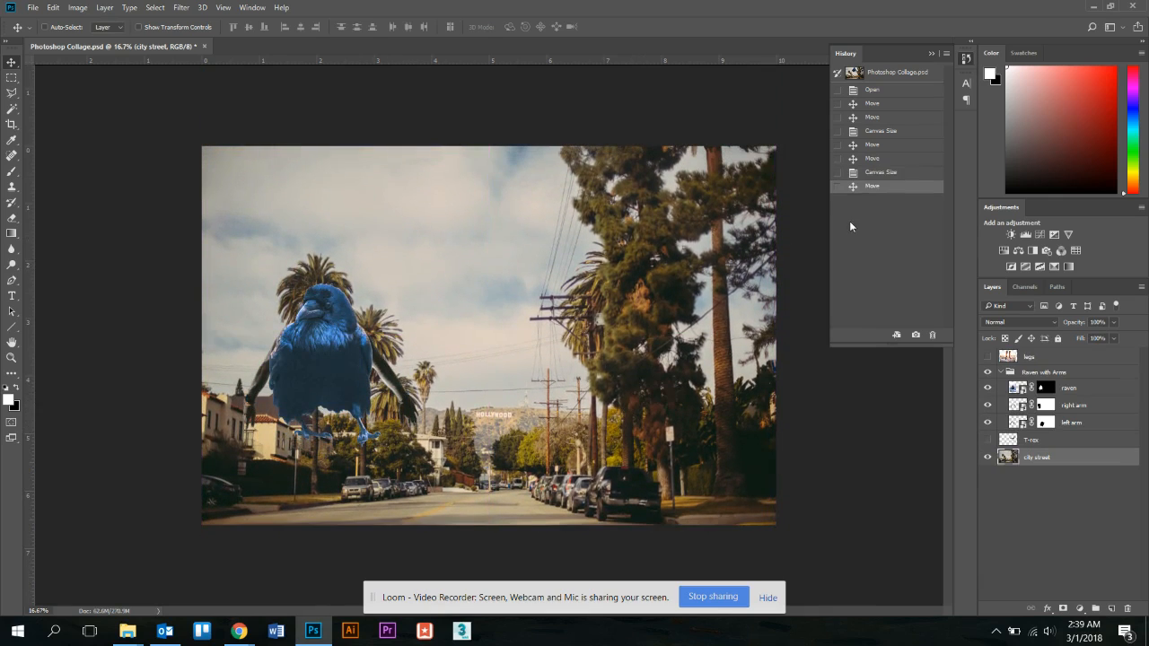
pyautogui.click(876, 173)
# Step back through History to the original uncropped full-size collage.
pyautogui.click(883, 160)
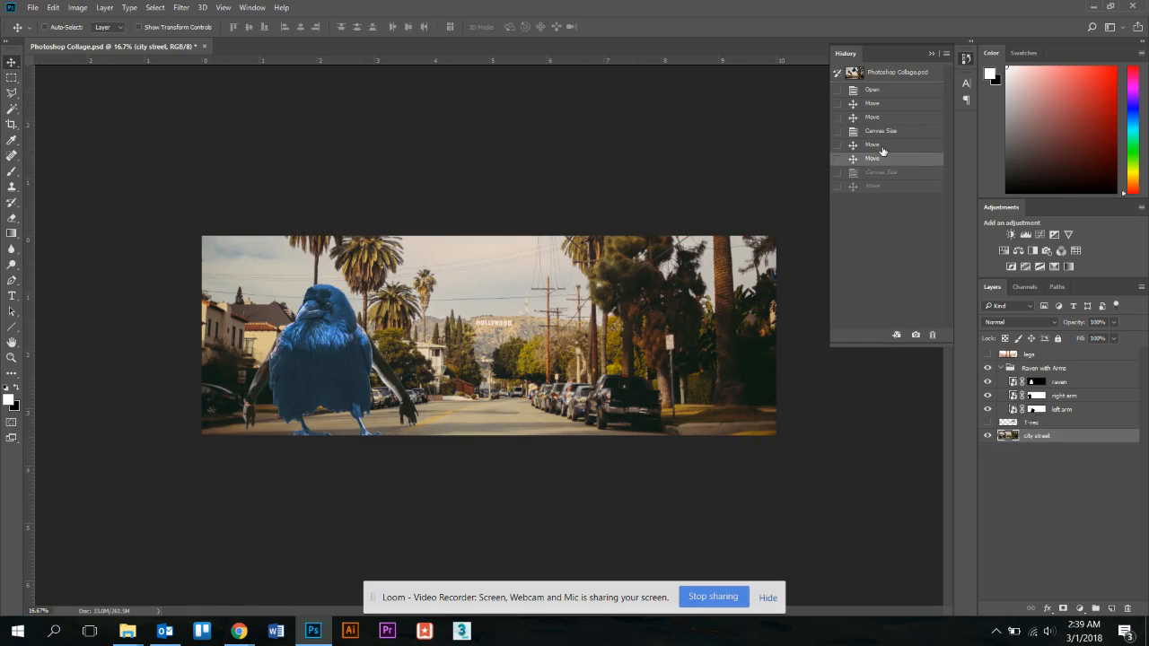
pyautogui.click(879, 144)
pyautogui.click(876, 131)
pyautogui.click(872, 117)
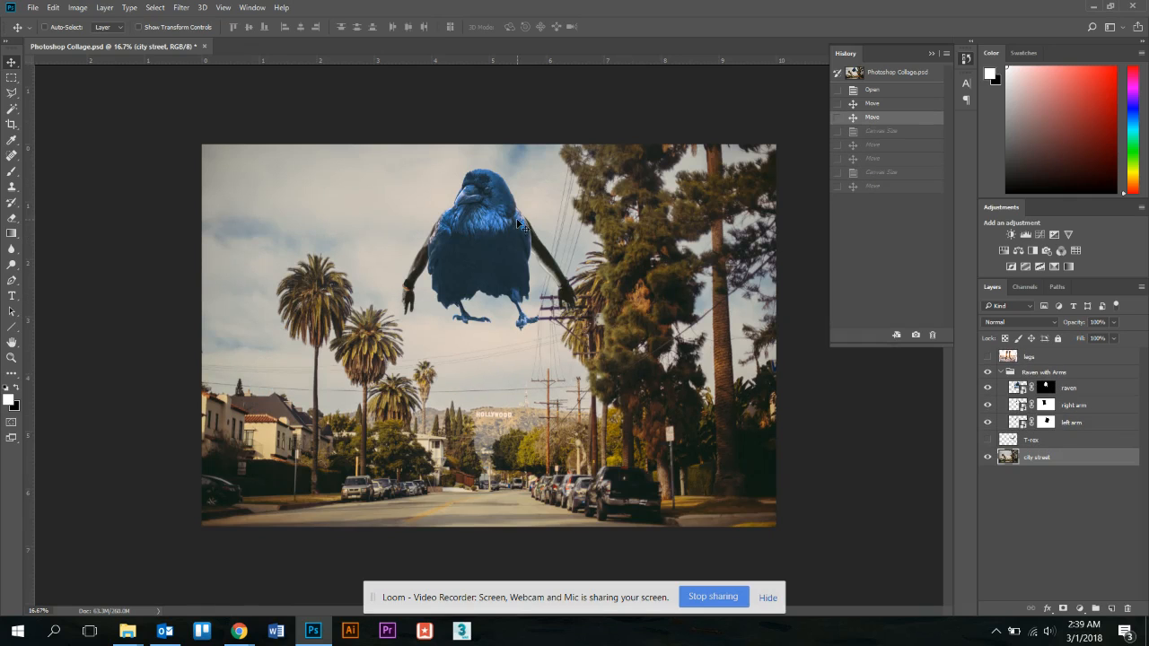
# Select the Raven with Arms group and nudge it slightly lower over the street.
pyautogui.rightClick(476, 235)
pyautogui.click(523, 246)
pyautogui.moveTo(524, 246); pyautogui.dragTo(523, 259)
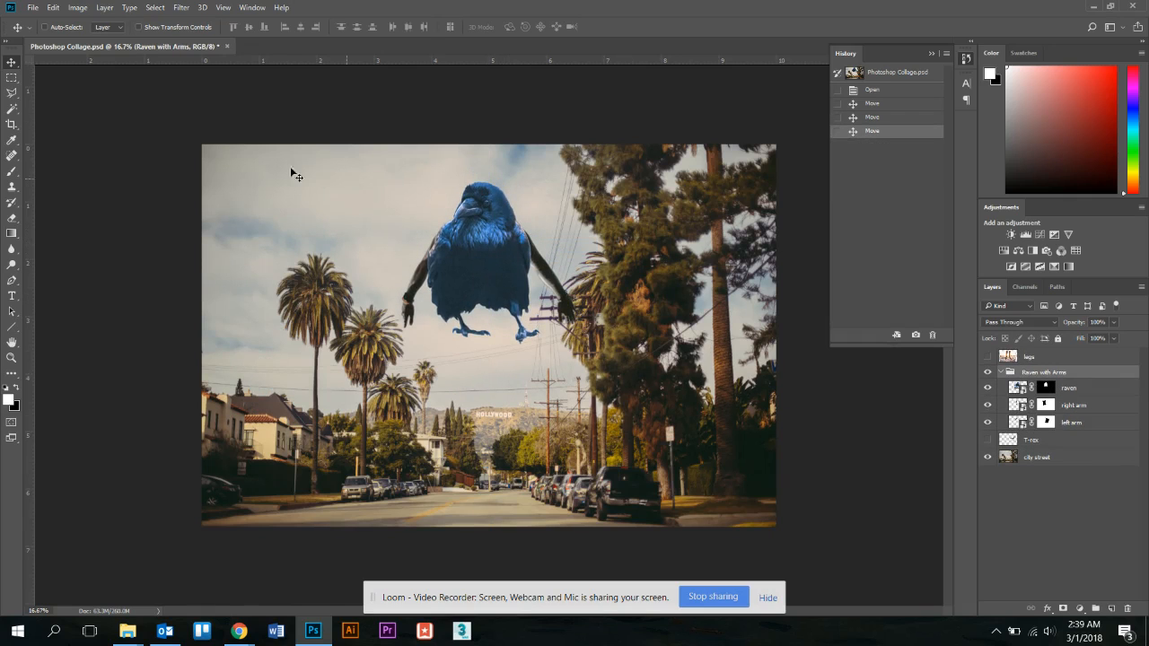